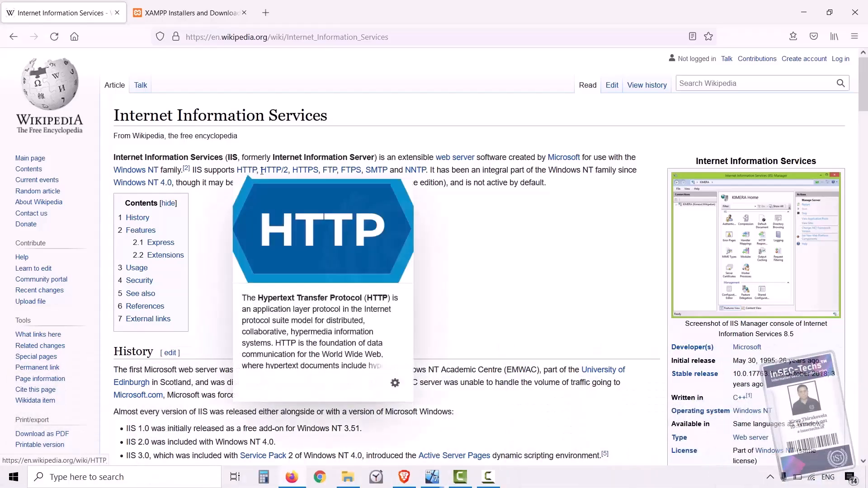
- Highlight the initial release date in the IIS infobox, then switch to the XAMPP tab
{"action": "mouse_move", "coordinate": [273, 175]}
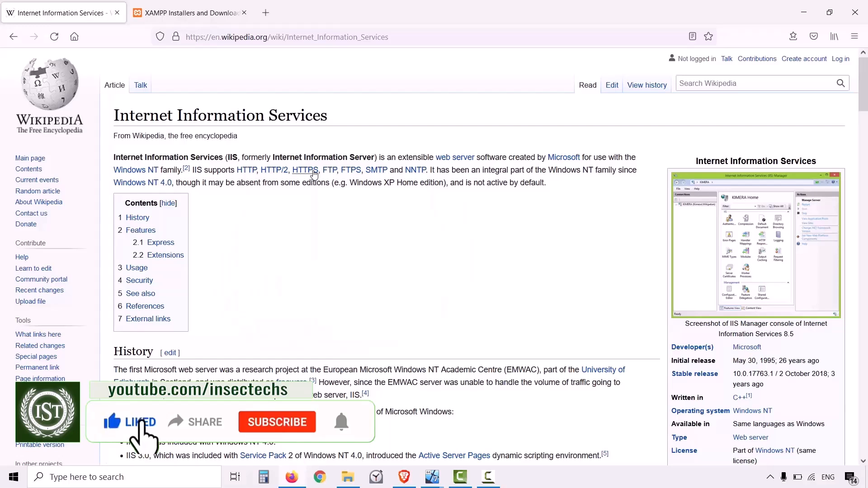
{"action": "mouse_move", "coordinate": [314, 174]}
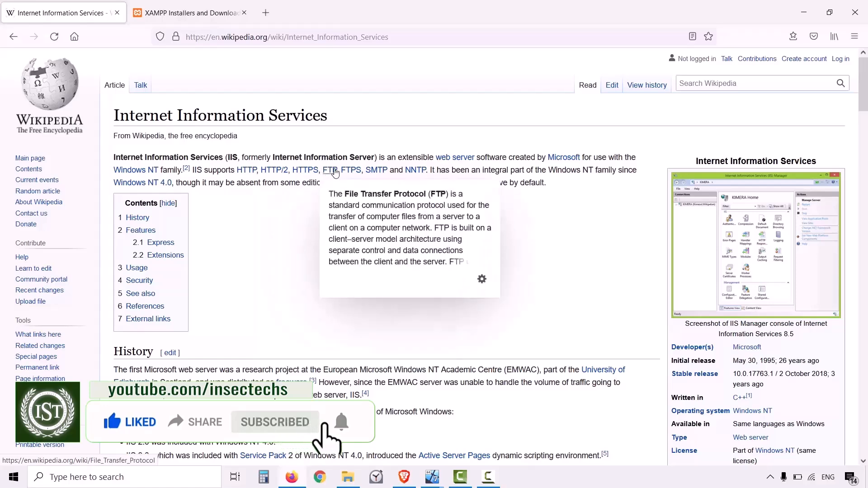
{"action": "mouse_move", "coordinate": [344, 173]}
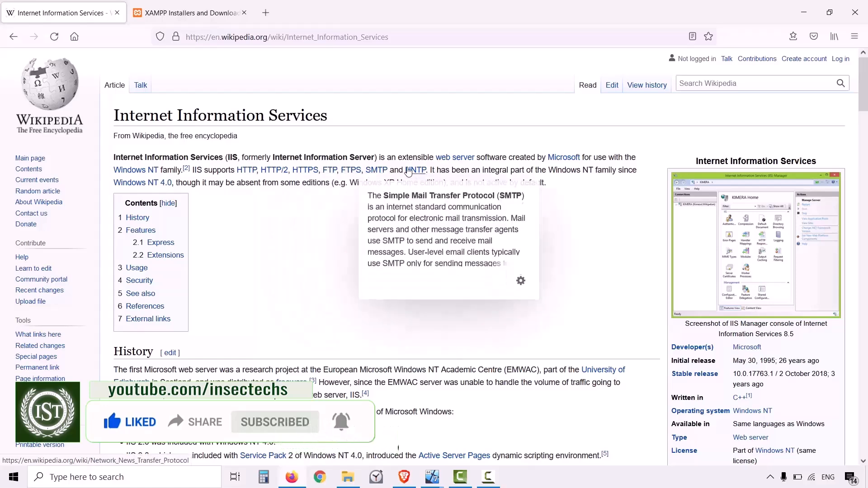
{"action": "mouse_move", "coordinate": [414, 171]}
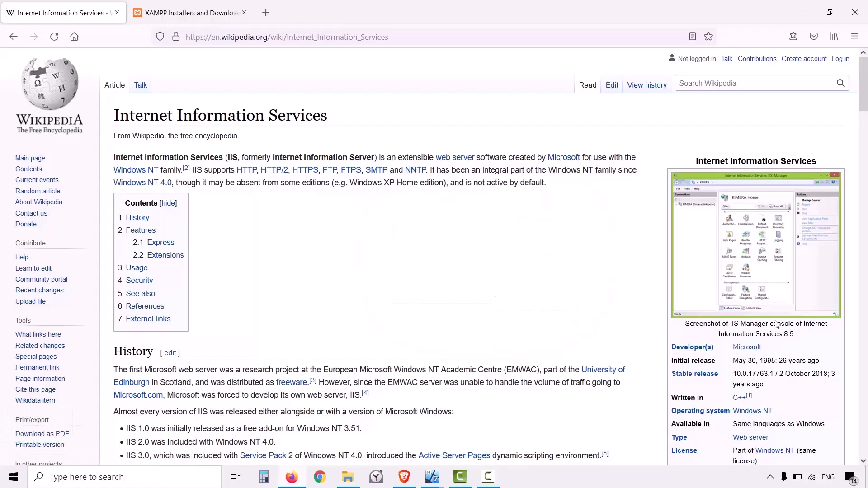
{"action": "left_click_drag", "start_coordinate": [823, 362], "coordinate": [735, 365]}
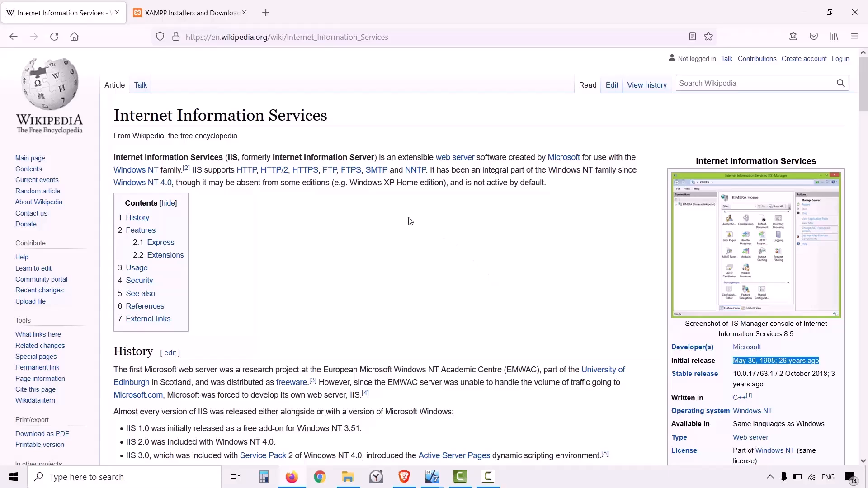
{"action": "left_click", "coordinate": [171, 13]}
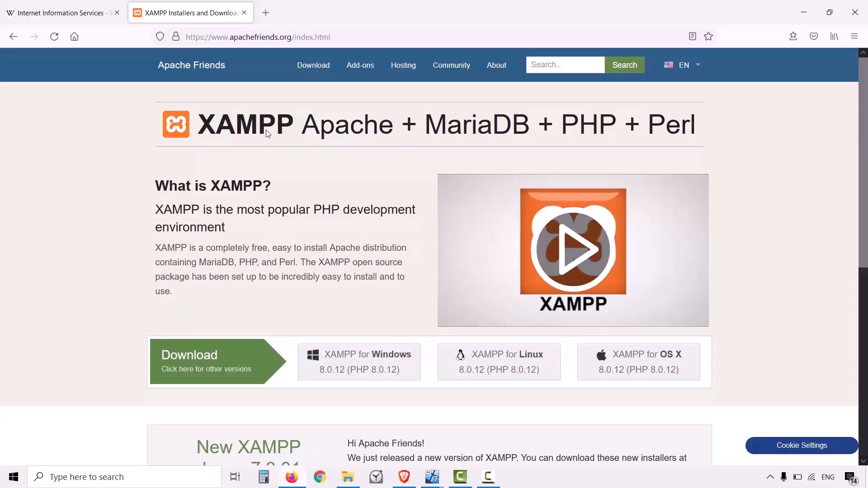
- Scroll through the XAMPP homepage, then bring the WS2019 virtual machine to the front
{"action": "scroll", "coordinate": [416, 250], "scroll_direction": "down", "scroll_amount": 4}
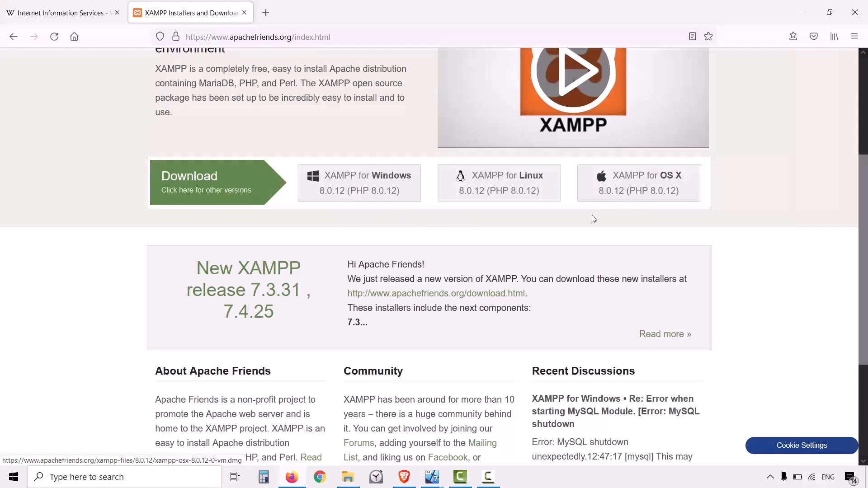
{"action": "scroll", "coordinate": [488, 277], "scroll_direction": "down", "scroll_amount": 4}
{"action": "scroll", "coordinate": [441, 328], "scroll_direction": "up", "scroll_amount": 7}
{"action": "scroll", "coordinate": [441, 327], "scroll_direction": "up", "scroll_amount": 1}
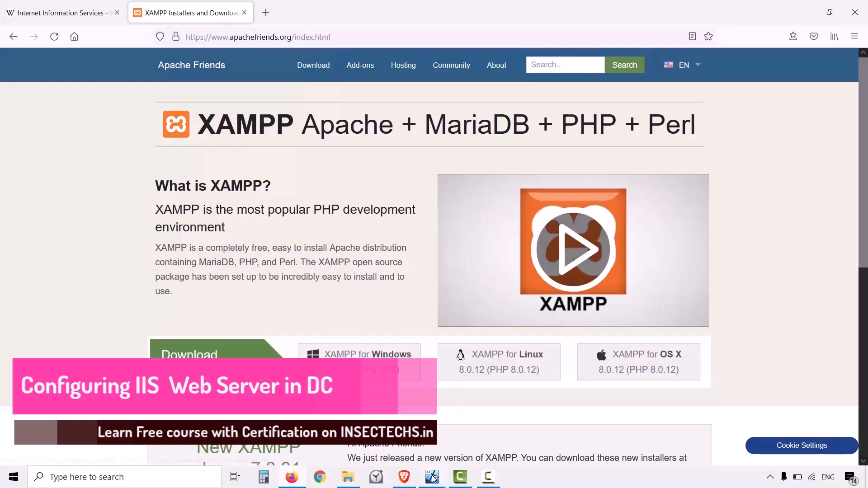
{"action": "mouse_move", "coordinate": [431, 476]}
{"action": "left_click", "coordinate": [481, 438]}
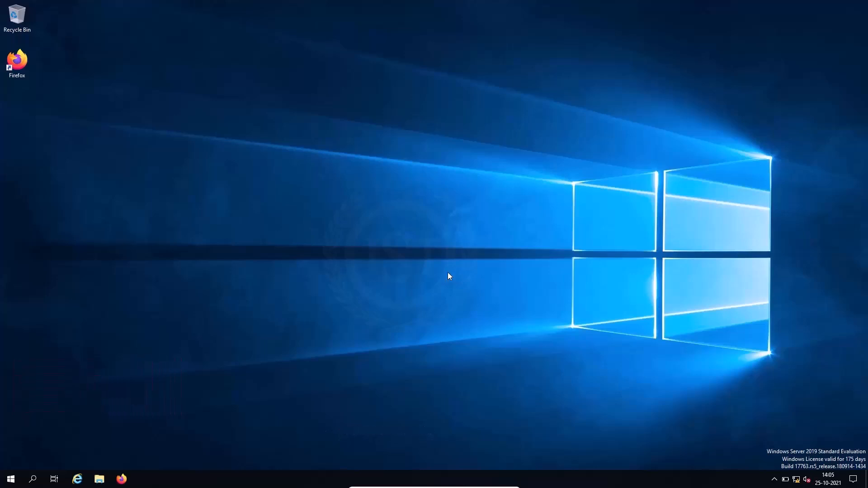
- Launch Server Manager from Start, dismiss the Windows Admin Center prompt, and close the Manage menu
{"action": "left_click", "coordinate": [10, 479]}
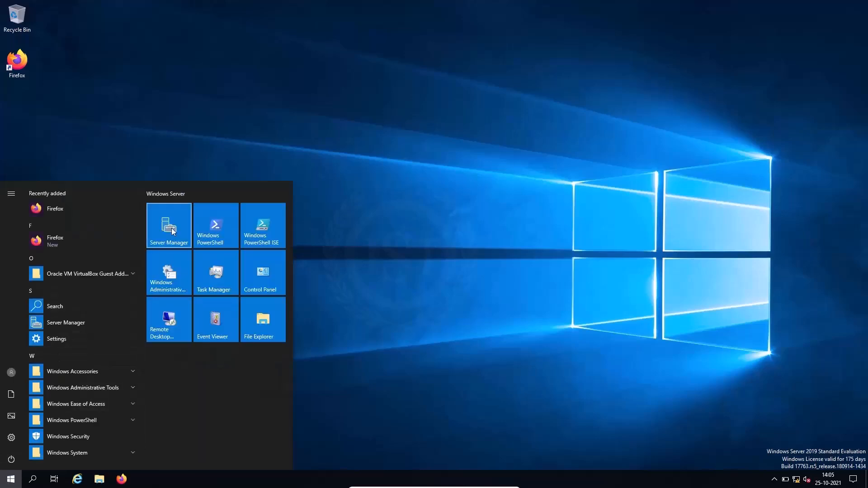
{"action": "left_click", "coordinate": [172, 228]}
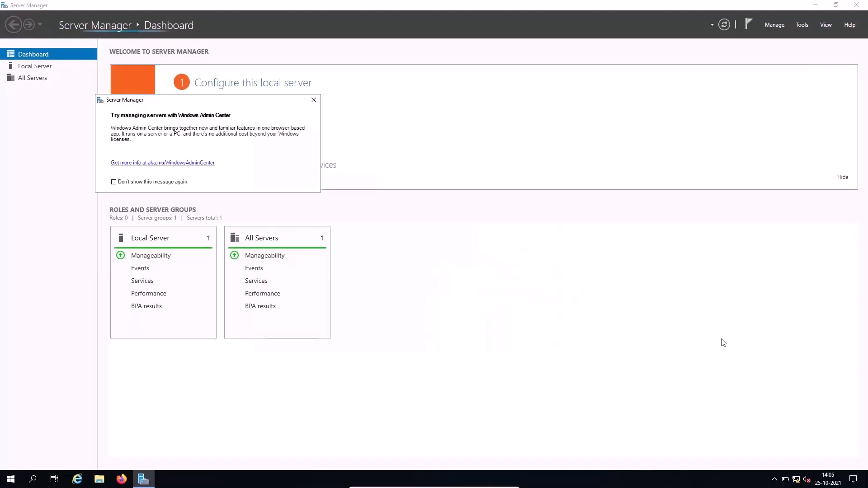
{"action": "left_click", "coordinate": [313, 99]}
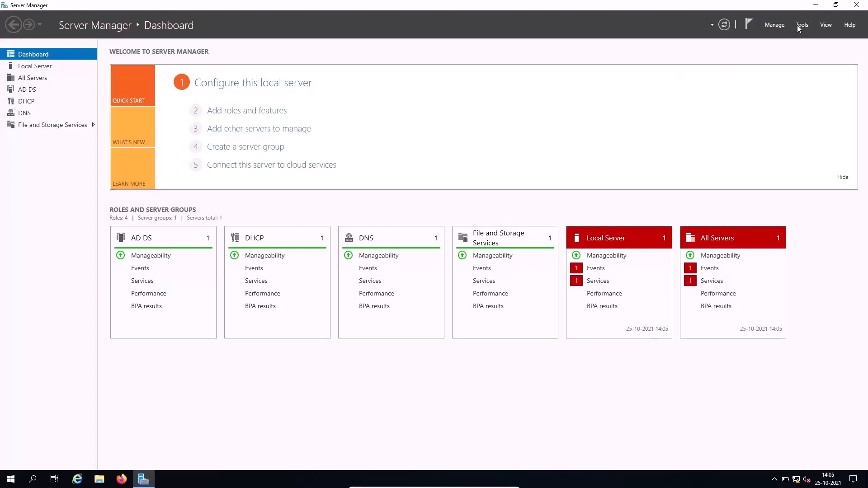
{"action": "left_click", "coordinate": [774, 26]}
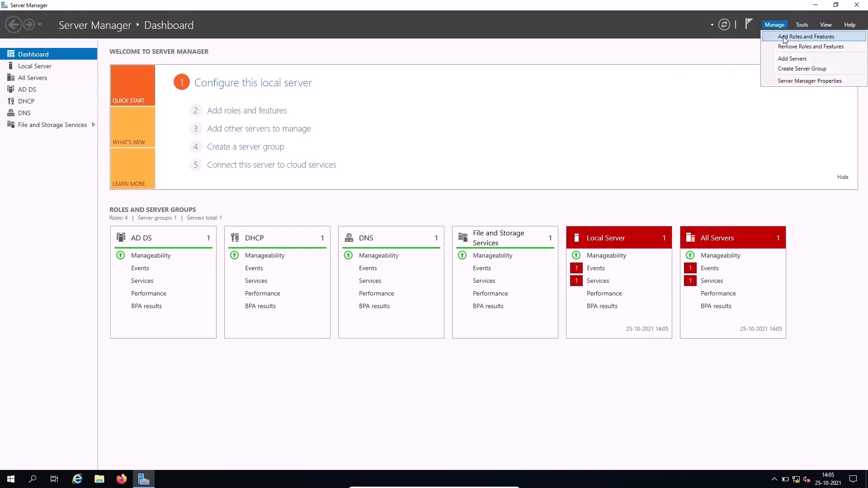
{"action": "left_click", "coordinate": [453, 114]}
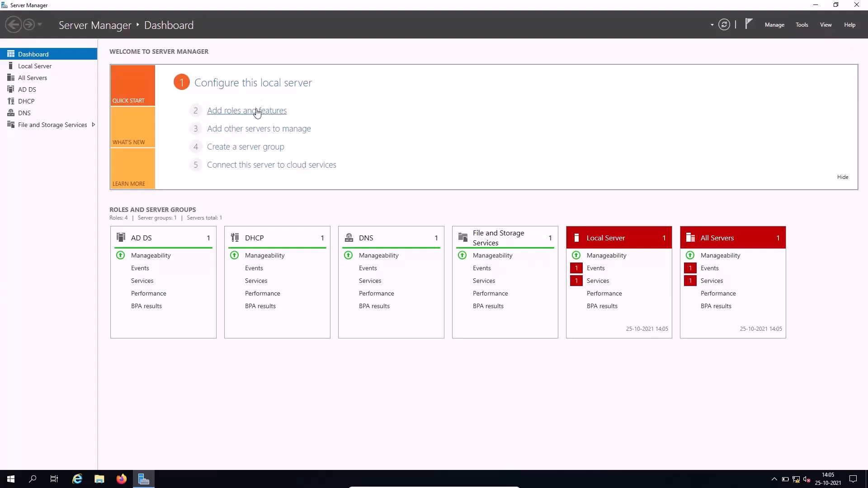
- Start the Add Roles and Features wizard, centre it, and advance to Server Roles on the local server
{"action": "left_click", "coordinate": [231, 112]}
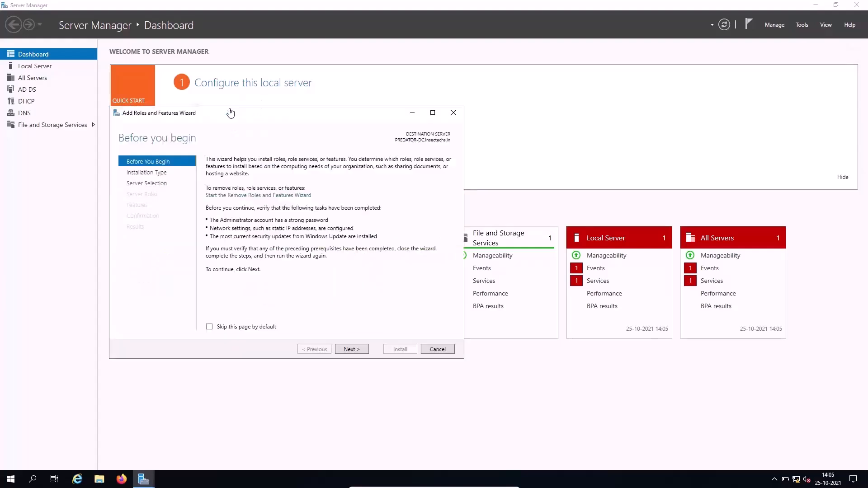
{"action": "left_click_drag", "start_coordinate": [209, 25], "coordinate": [508, 87]}
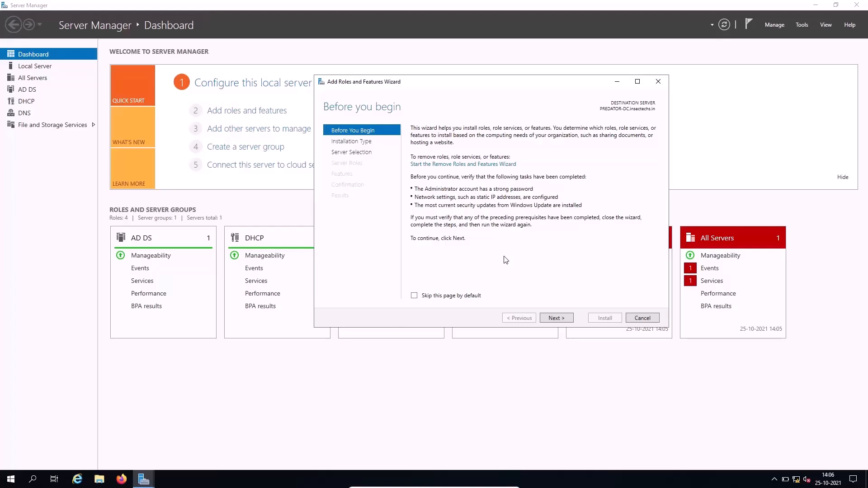
{"action": "left_click", "coordinate": [556, 318]}
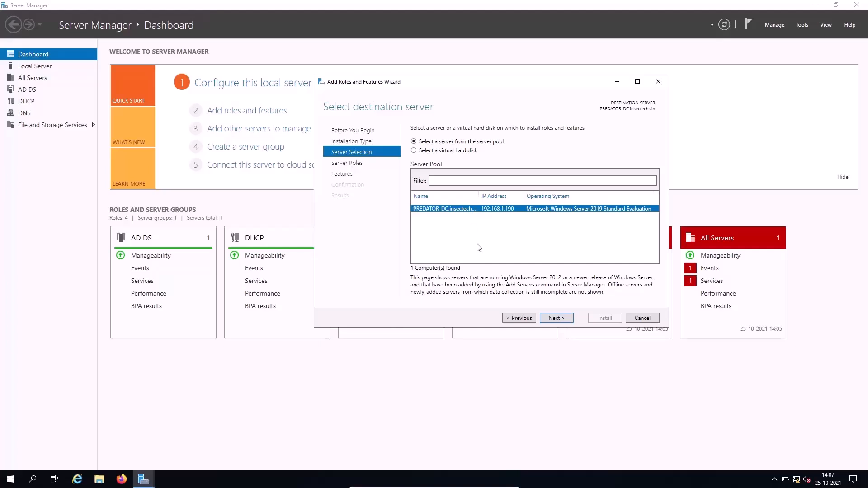
{"action": "left_click", "coordinate": [553, 317]}
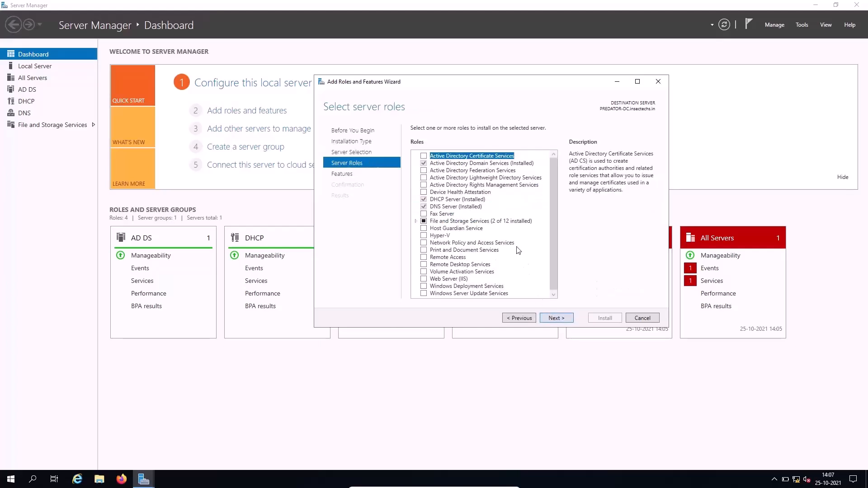
- Tick Web Server (IIS) with its required management tools and continue to the Features page
{"action": "left_click_drag", "start_coordinate": [552, 219], "coordinate": [551, 244]}
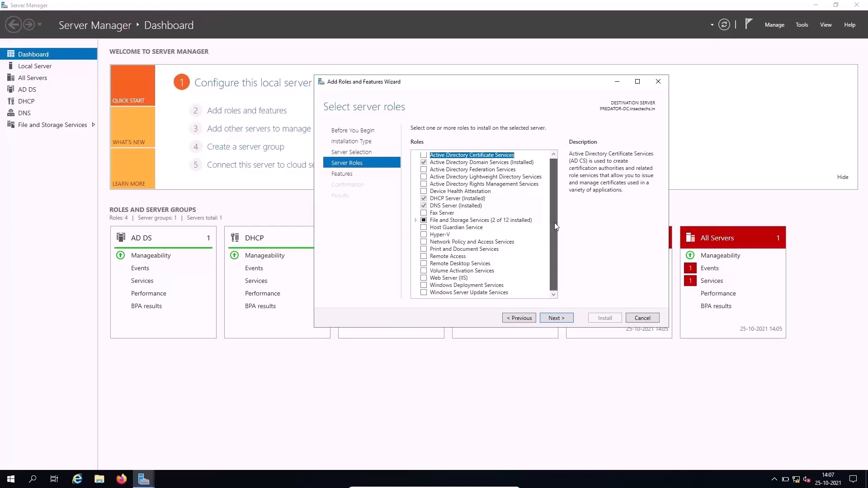
{"action": "left_click", "coordinate": [424, 278]}
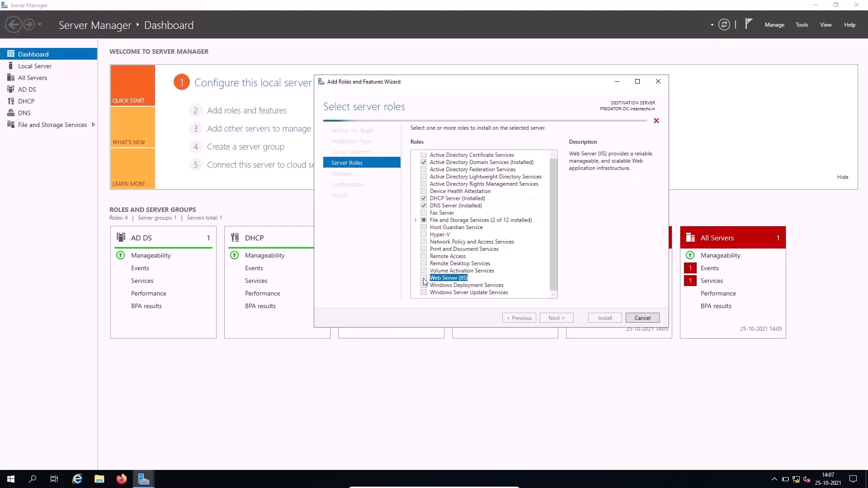
{"action": "left_click", "coordinate": [547, 277]}
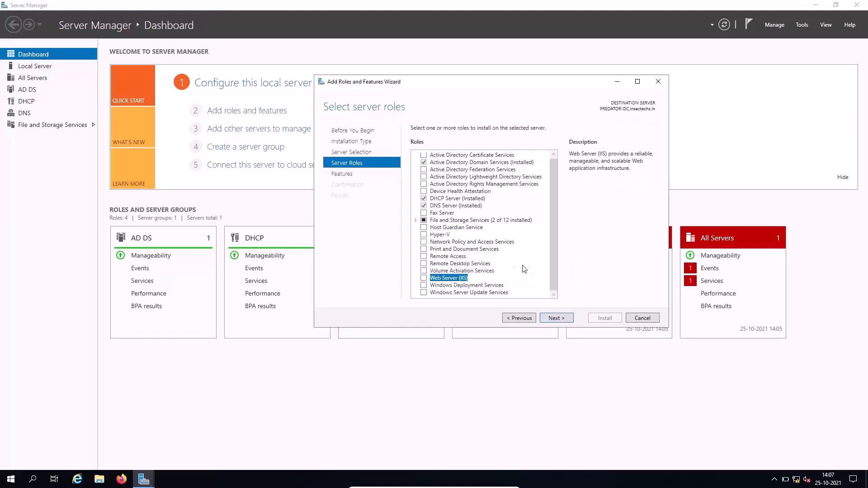
{"action": "left_click", "coordinate": [424, 278]}
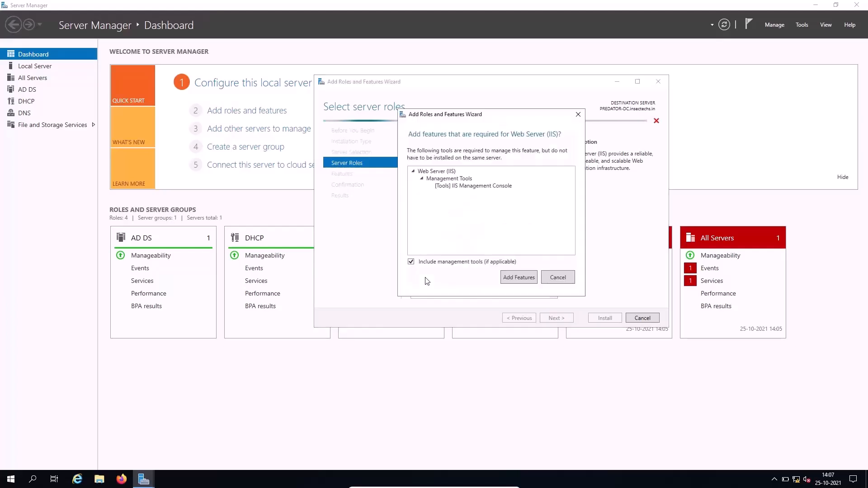
{"action": "left_click", "coordinate": [517, 276]}
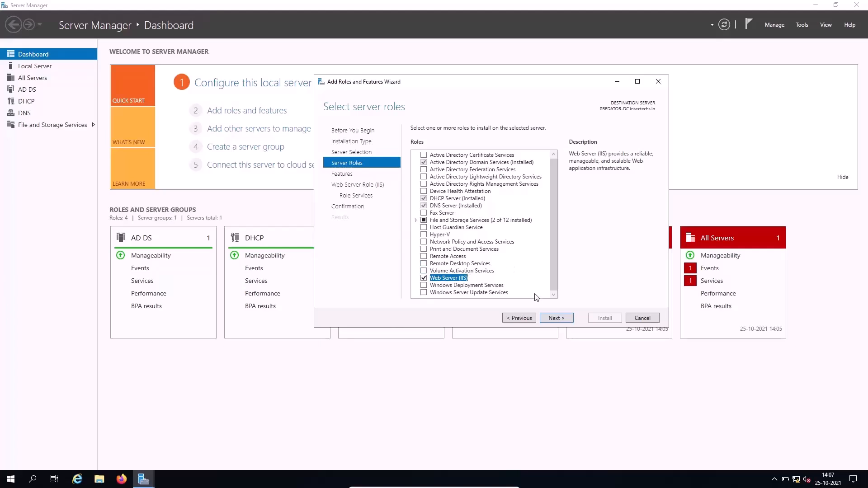
{"action": "left_click", "coordinate": [546, 318]}
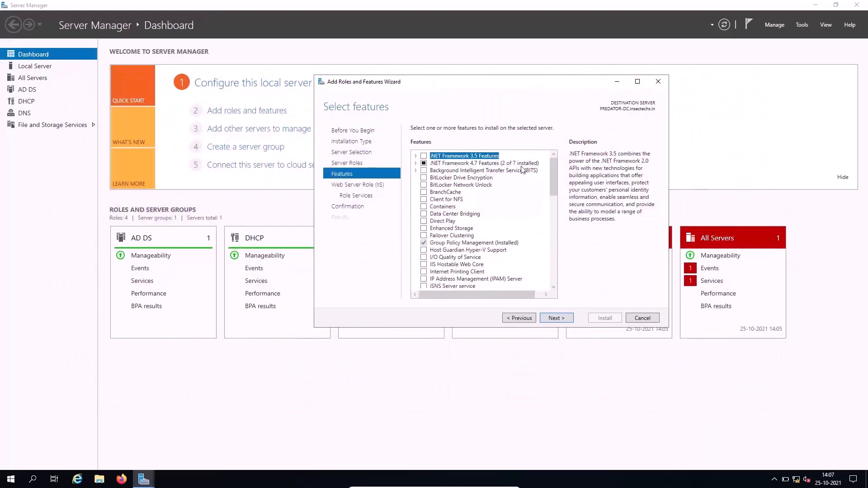
- Add ASP.NET 4.7 and the SMTP Server feature with its required tools
{"action": "left_click", "coordinate": [415, 164]}
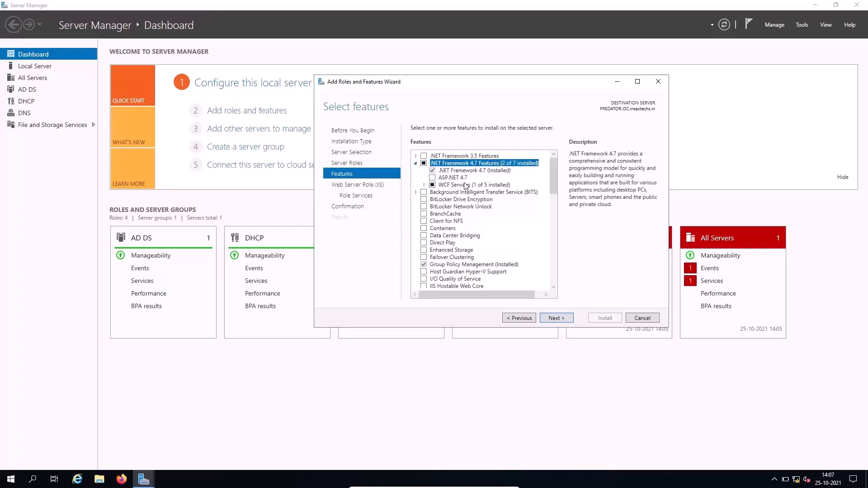
{"action": "left_click", "coordinate": [433, 177]}
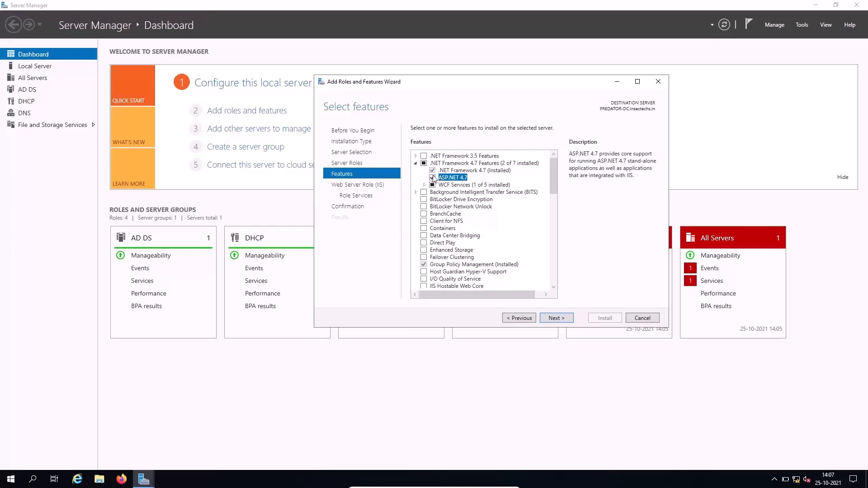
{"action": "scroll", "coordinate": [511, 252], "scroll_direction": "down", "scroll_amount": 5}
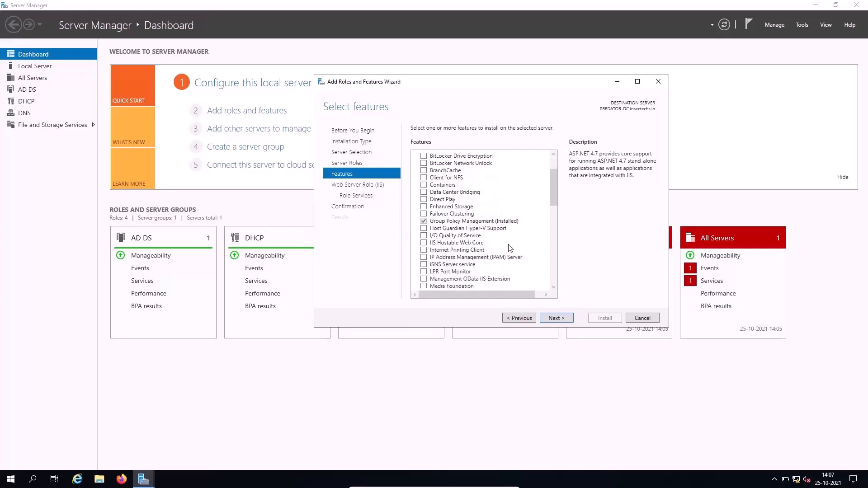
{"action": "scroll", "coordinate": [510, 251], "scroll_direction": "down", "scroll_amount": 3}
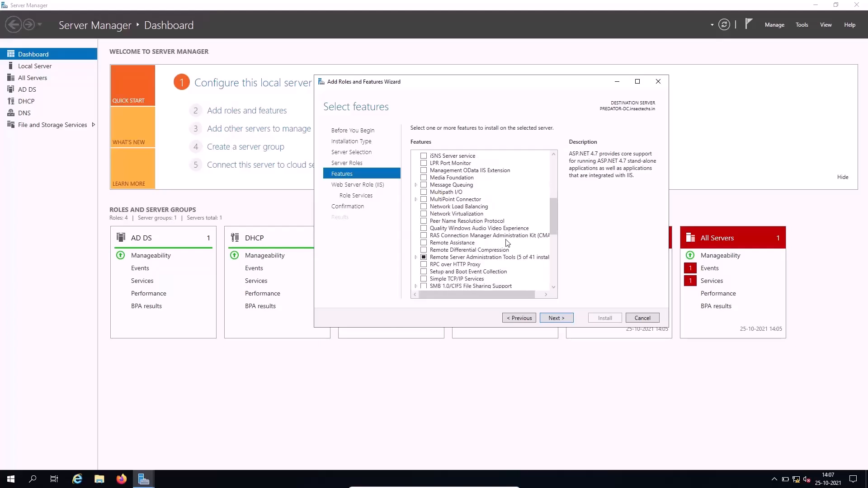
{"action": "scroll", "coordinate": [507, 244], "scroll_direction": "down", "scroll_amount": 2}
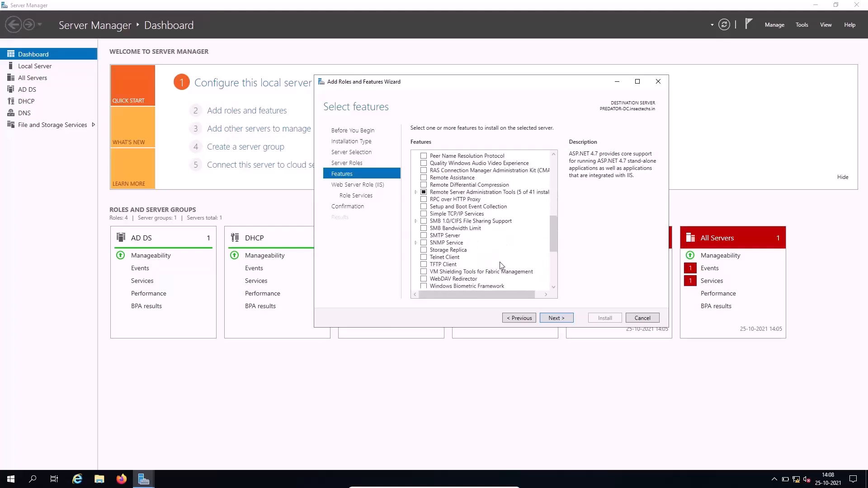
{"action": "left_click", "coordinate": [424, 236]}
{"action": "left_click", "coordinate": [520, 277]}
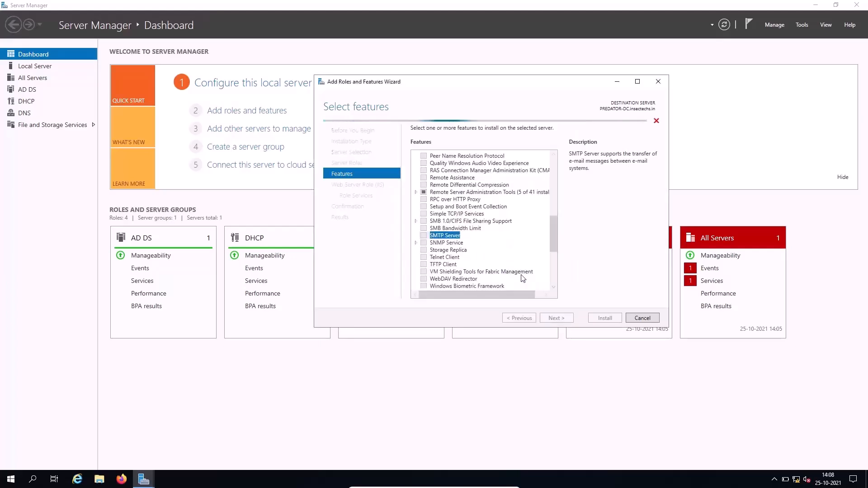
- Add Telnet Client and move on to the Web Server Role (IIS) page
{"action": "left_click", "coordinate": [423, 259]}
{"action": "left_click", "coordinate": [424, 258]}
{"action": "scroll", "coordinate": [507, 247], "scroll_direction": "up", "scroll_amount": 1}
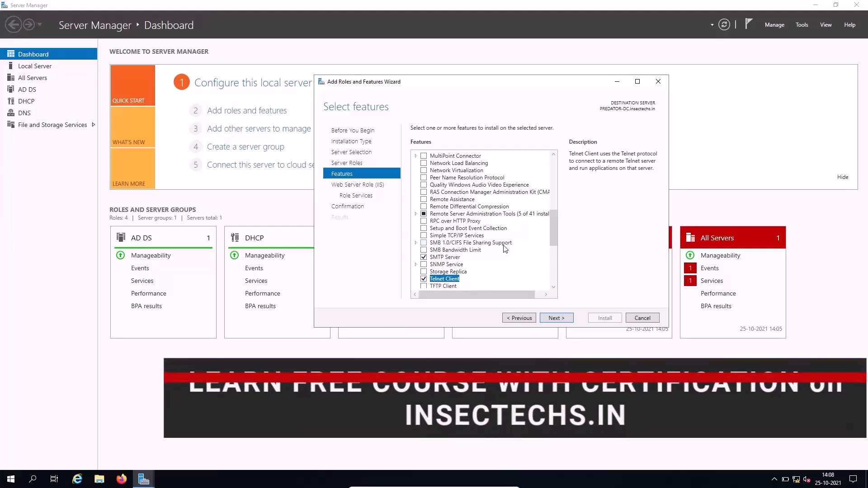
{"action": "scroll", "coordinate": [505, 248], "scroll_direction": "down", "scroll_amount": 5}
{"action": "scroll", "coordinate": [501, 262], "scroll_direction": "up", "scroll_amount": 10}
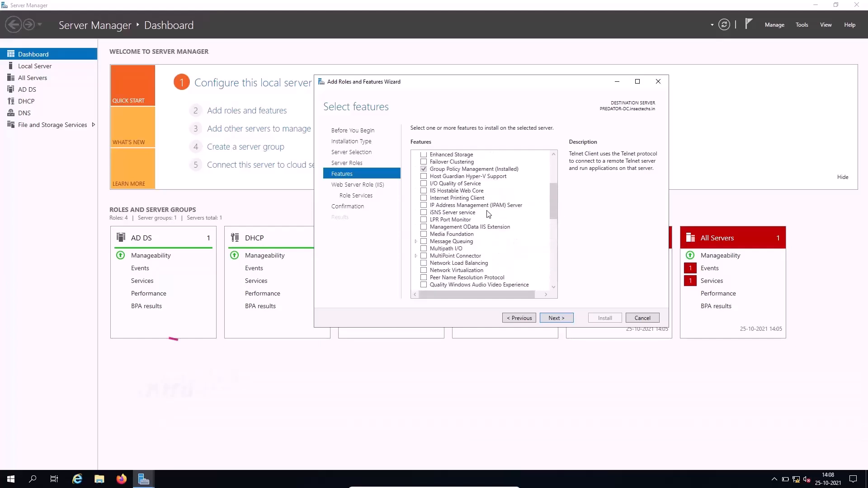
{"action": "scroll", "coordinate": [486, 211], "scroll_direction": "up", "scroll_amount": 4}
{"action": "scroll", "coordinate": [488, 211], "scroll_direction": "down", "scroll_amount": 12}
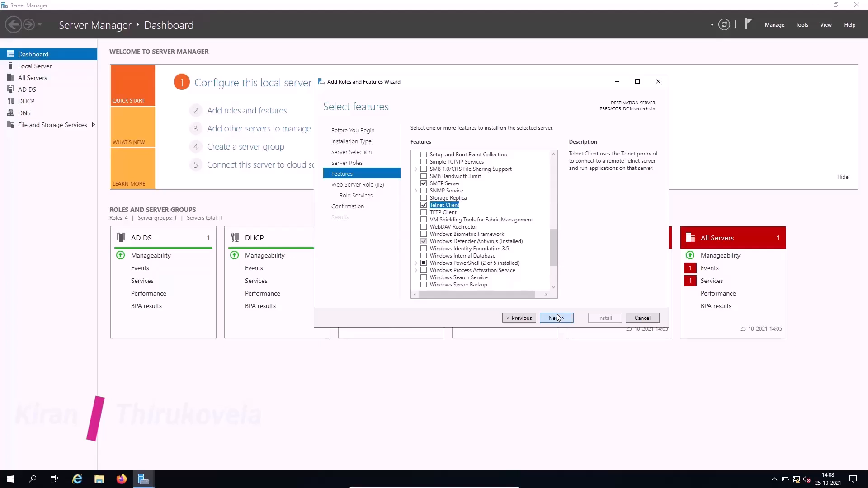
{"action": "left_click", "coordinate": [556, 316]}
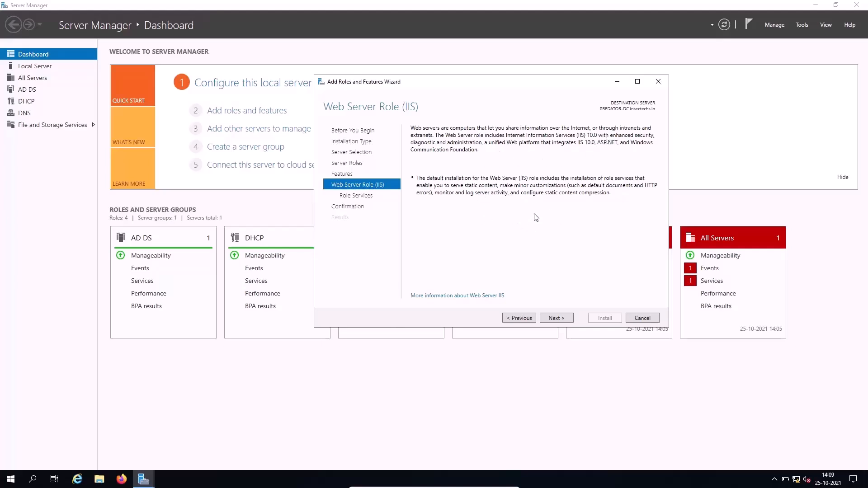
- Add HTTP Redirection, Custom Logging and Logging Tools as IIS role services
{"action": "left_click", "coordinate": [552, 319]}
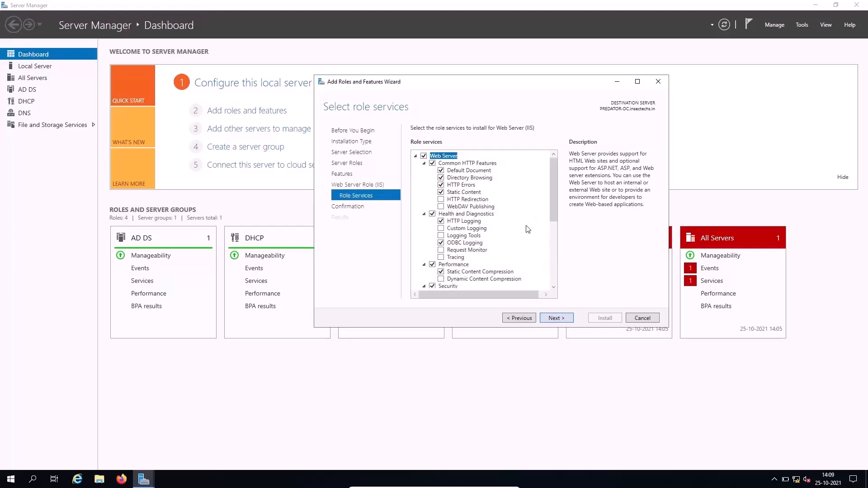
{"action": "left_click", "coordinate": [440, 199]}
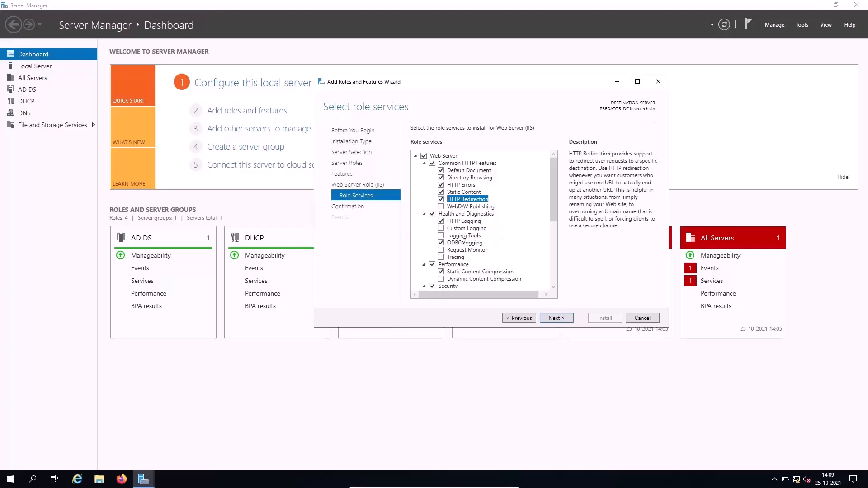
{"action": "left_click", "coordinate": [443, 229]}
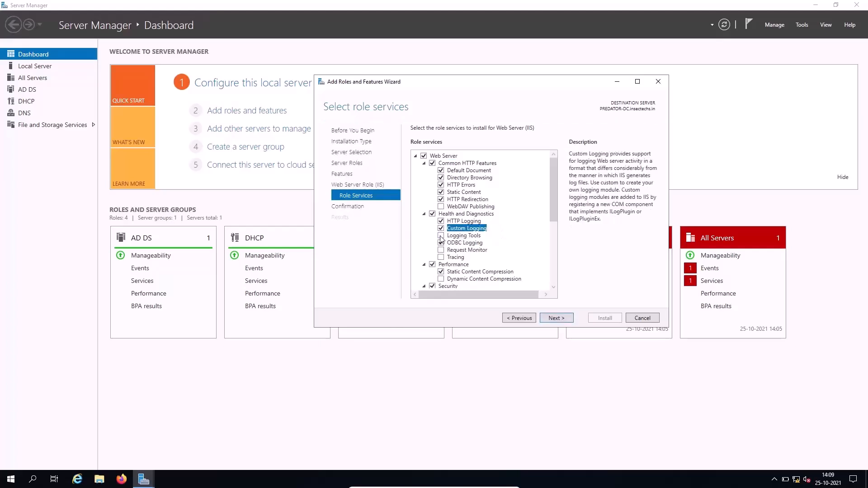
{"action": "left_click", "coordinate": [441, 236]}
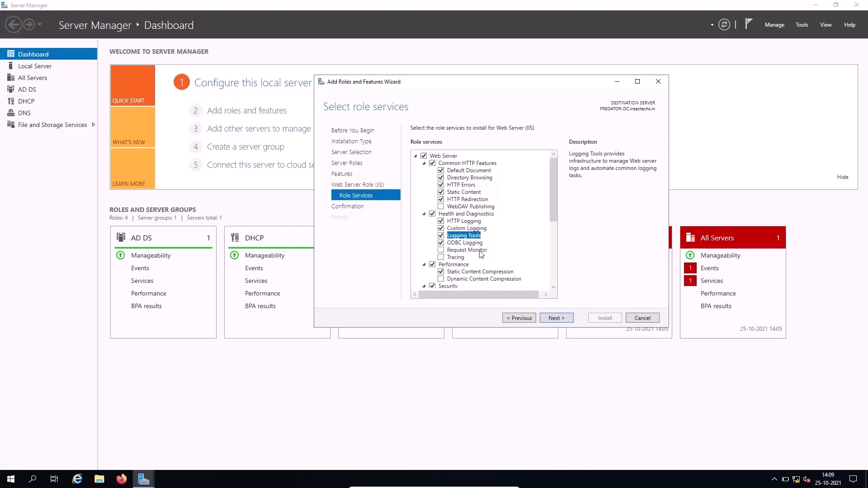
- Add Tracing and FTP Server, then proceed to the installation confirmation page
{"action": "scroll", "coordinate": [442, 257], "scroll_direction": "down", "scroll_amount": 1}
{"action": "left_click", "coordinate": [443, 237]}
{"action": "scroll", "coordinate": [499, 247], "scroll_direction": "down", "scroll_amount": 5}
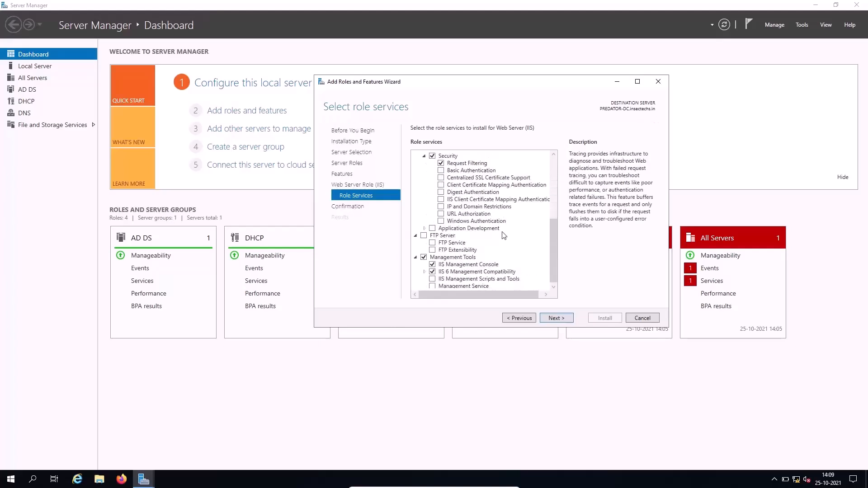
{"action": "scroll", "coordinate": [504, 240], "scroll_direction": "up", "scroll_amount": 5}
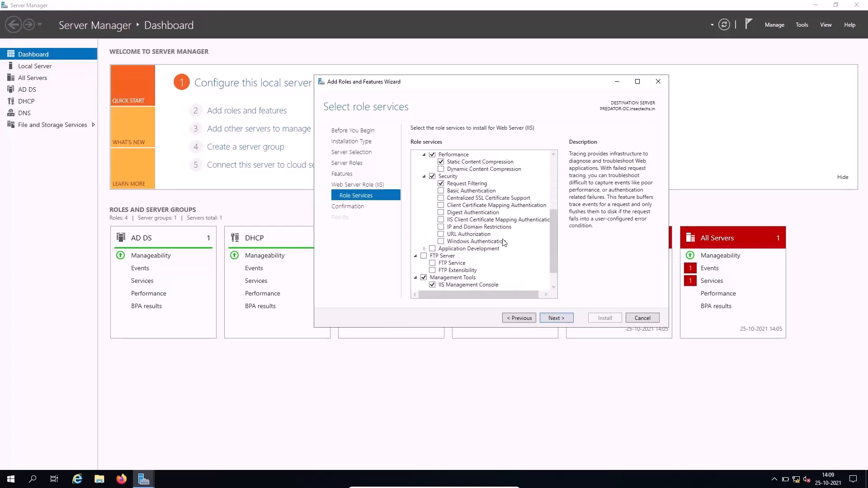
{"action": "scroll", "coordinate": [504, 243], "scroll_direction": "down", "scroll_amount": 5}
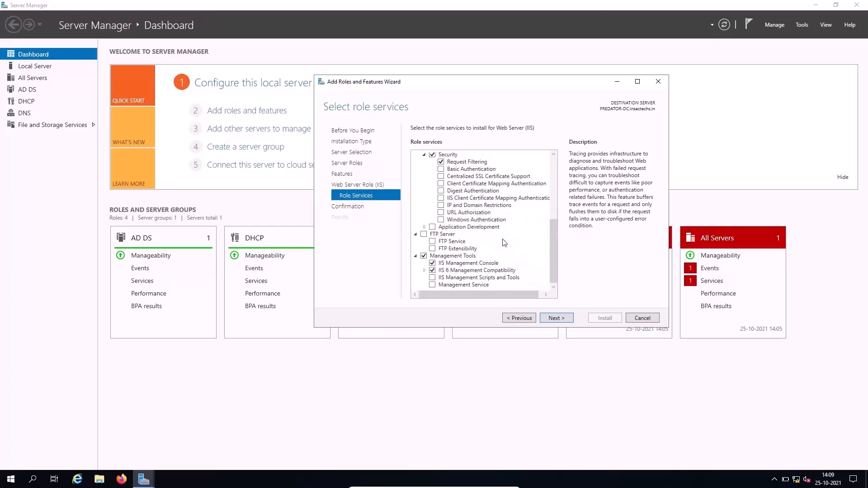
{"action": "left_click", "coordinate": [424, 234]}
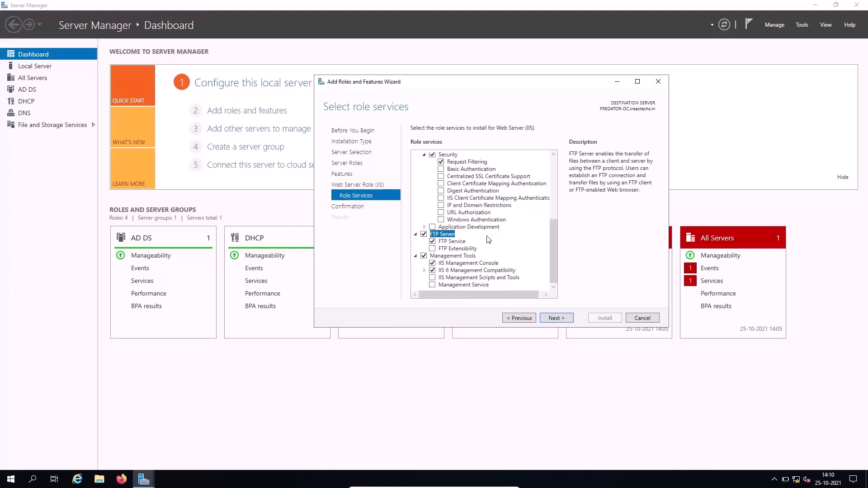
{"action": "left_click", "coordinate": [555, 319]}
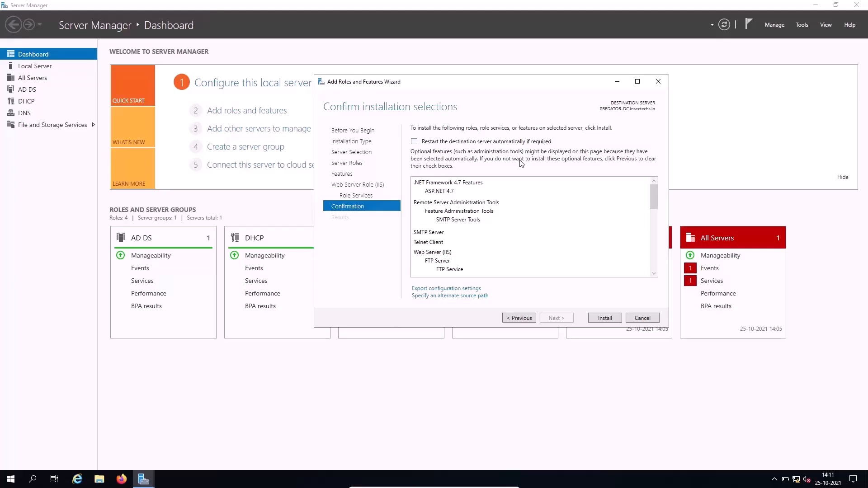
- Allow automatic restart, install the selected roles and features, and close the wizard after success
{"action": "left_click", "coordinate": [414, 142]}
{"action": "left_click", "coordinate": [458, 272]}
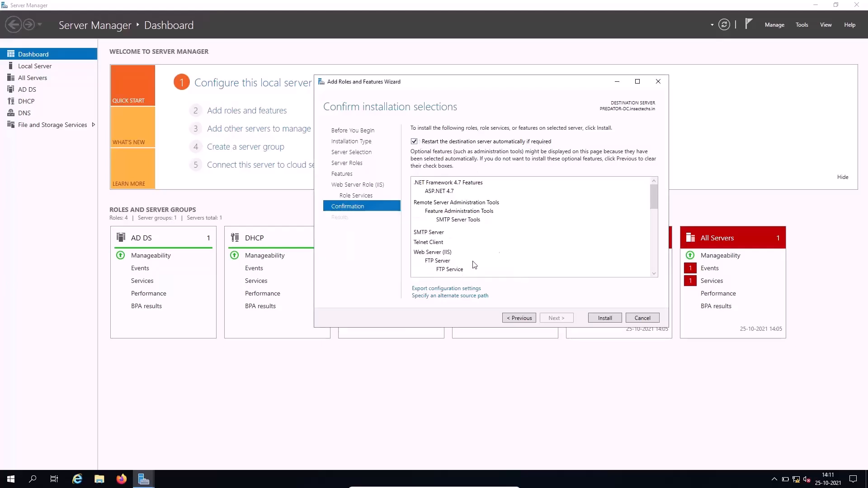
{"action": "left_click", "coordinate": [605, 317]}
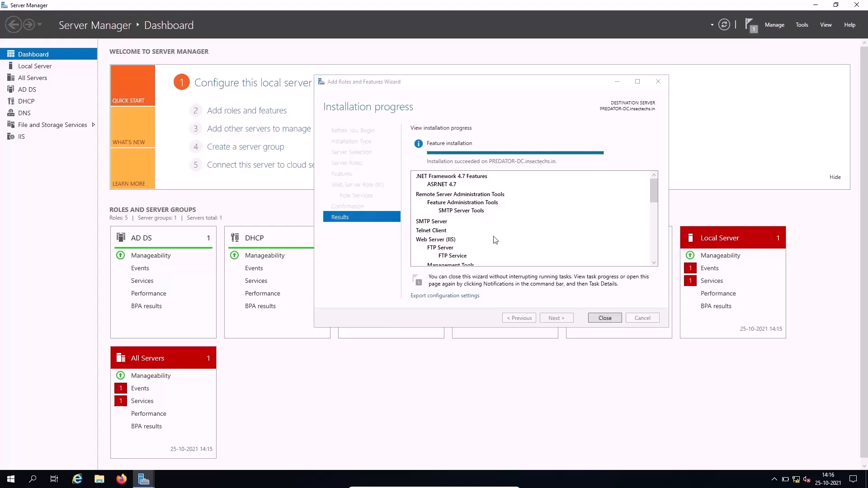
{"action": "scroll", "coordinate": [495, 240], "scroll_direction": "down", "scroll_amount": 1}
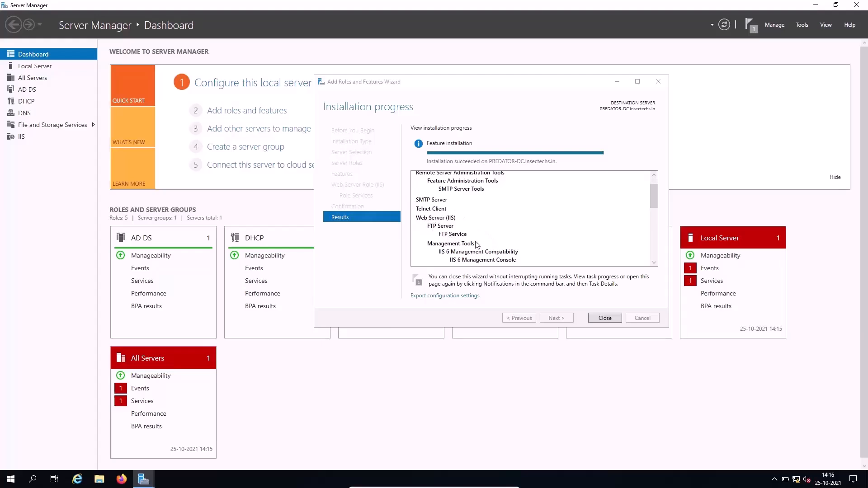
{"action": "scroll", "coordinate": [476, 245], "scroll_direction": "down", "scroll_amount": 2}
{"action": "scroll", "coordinate": [475, 245], "scroll_direction": "down", "scroll_amount": 2}
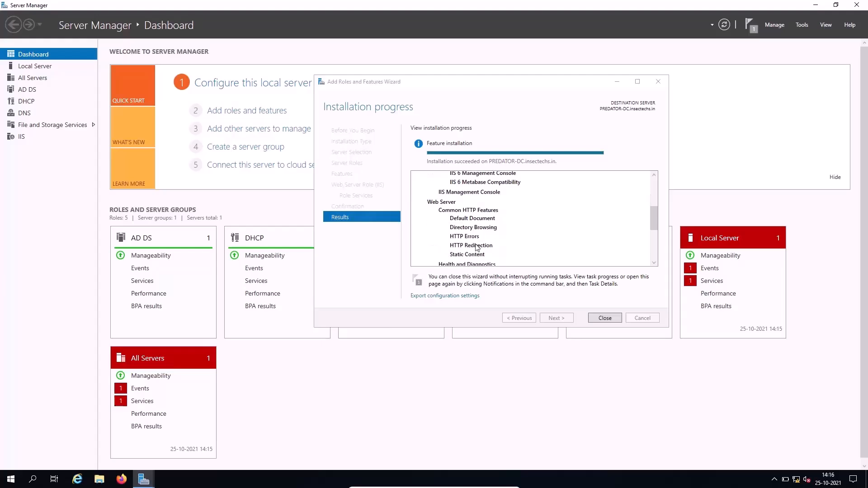
{"action": "scroll", "coordinate": [475, 245], "scroll_direction": "down", "scroll_amount": 4}
{"action": "left_click", "coordinate": [605, 319]}
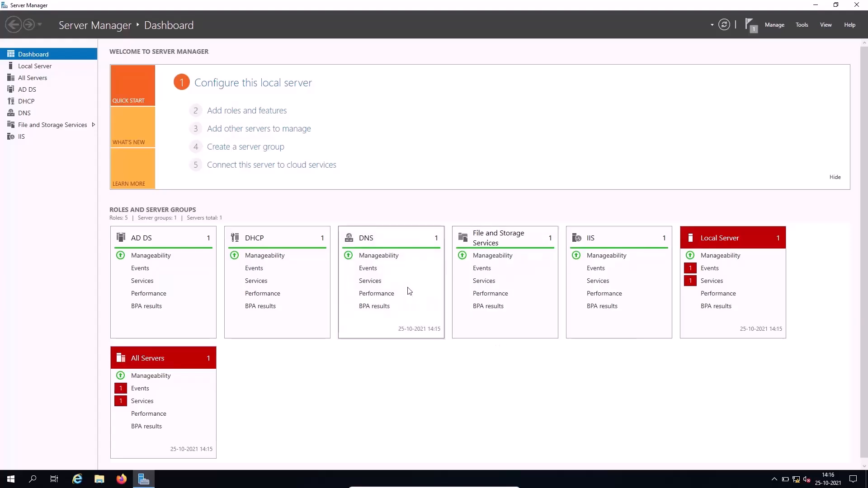
- Close Server Manager and restart the server with Other (Unplanned) as the reason
{"action": "left_click", "coordinate": [855, 6]}
{"action": "left_click", "coordinate": [4, 480]}
{"action": "left_click", "coordinate": [11, 459]}
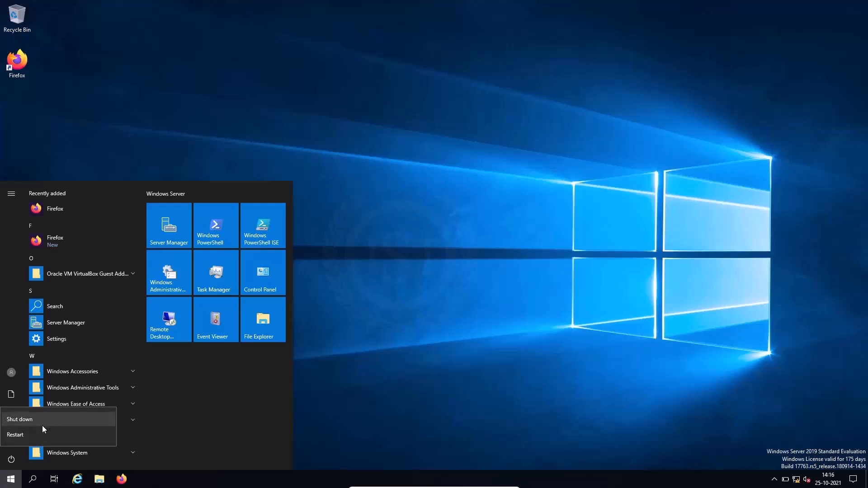
{"action": "left_click", "coordinate": [22, 436]}
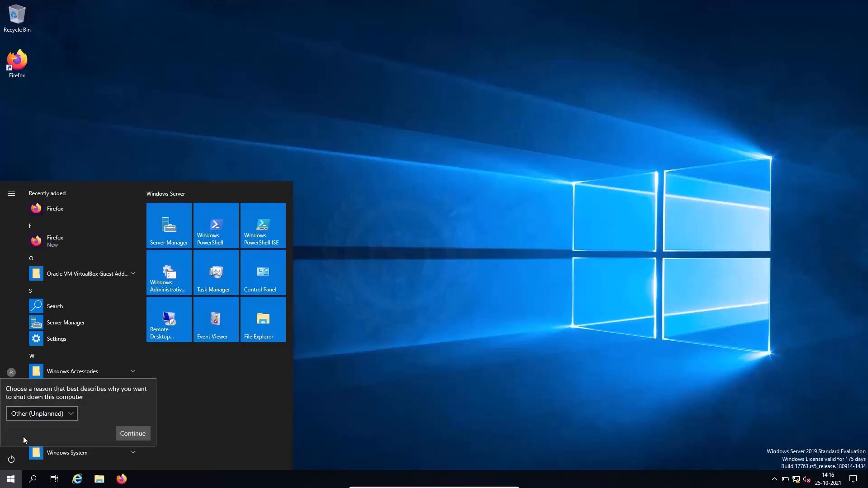
{"action": "left_click", "coordinate": [50, 416]}
{"action": "left_click", "coordinate": [58, 341]}
{"action": "left_click", "coordinate": [135, 430]}
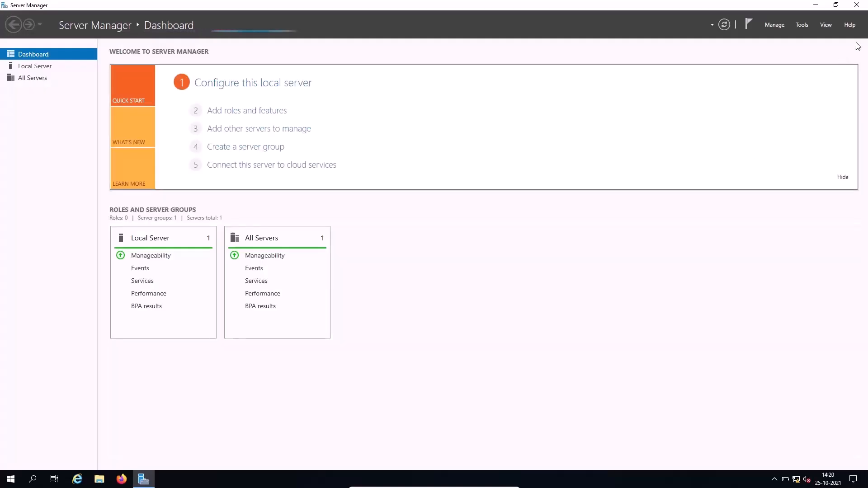
- Close the relaunched Server Manager and open the Start menu
{"action": "left_click", "coordinate": [858, 4]}
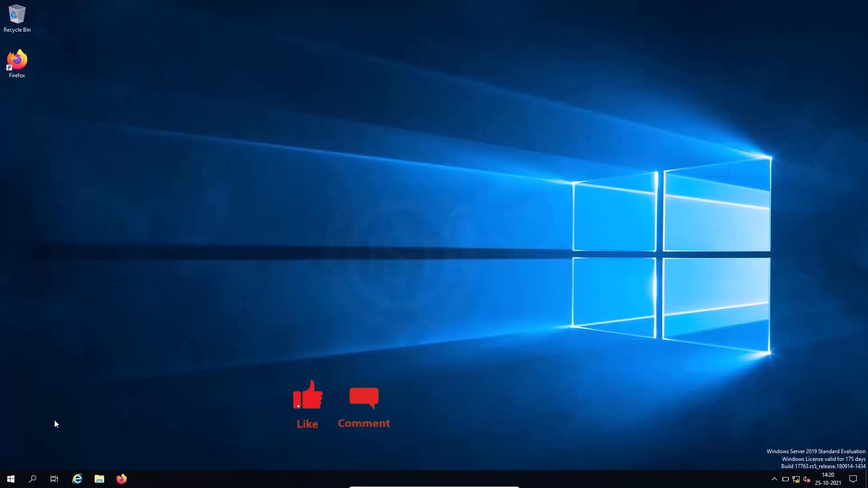
{"action": "left_click", "coordinate": [18, 482]}
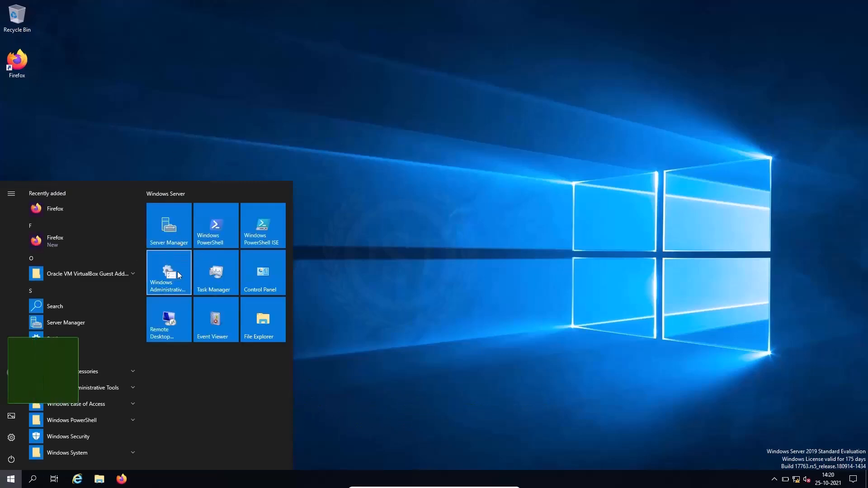
- Launch Internet Information Services (IIS) Manager from the Windows Administrative Tools folder
{"action": "left_click", "coordinate": [178, 275]}
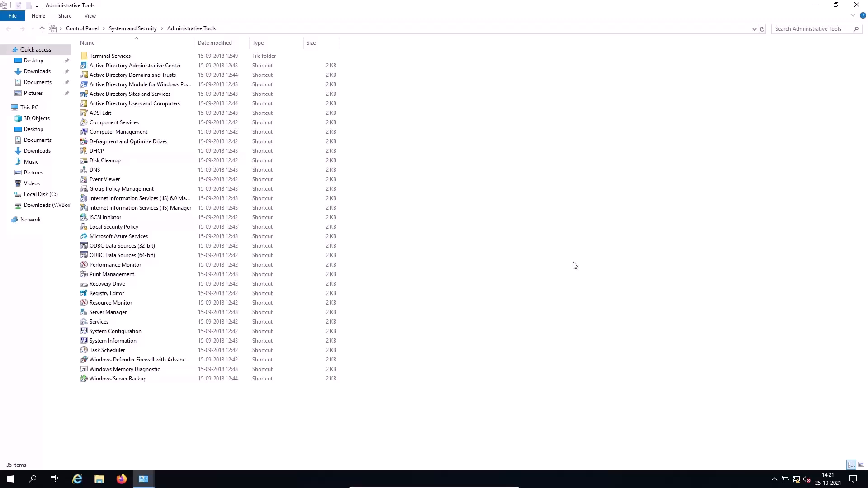
{"action": "double_click", "coordinate": [145, 208]}
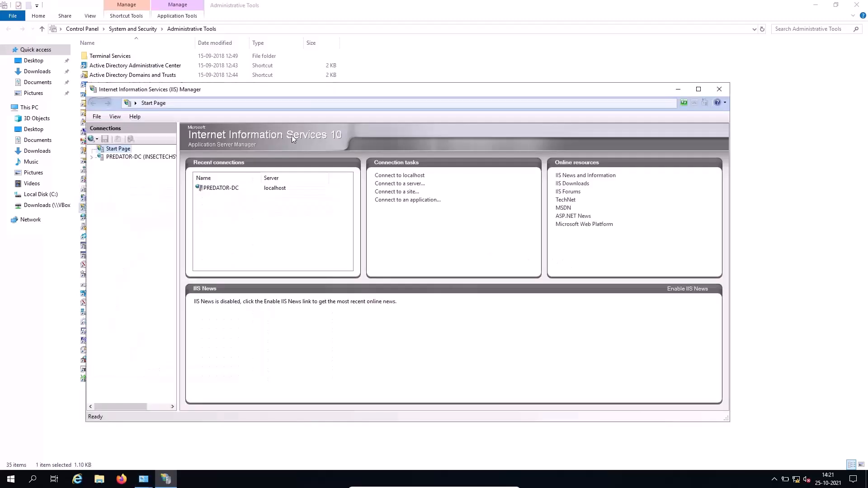
- Confirm in IIS Manager that Default Web Site is Started on port 80, then switch to Firefox
{"action": "left_click_drag", "start_coordinate": [265, 89], "coordinate": [357, 100]}
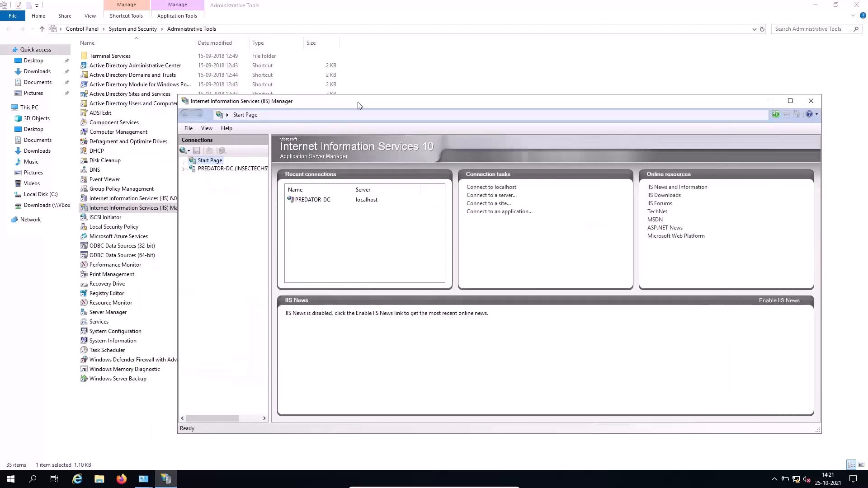
{"action": "double_click", "coordinate": [224, 169]}
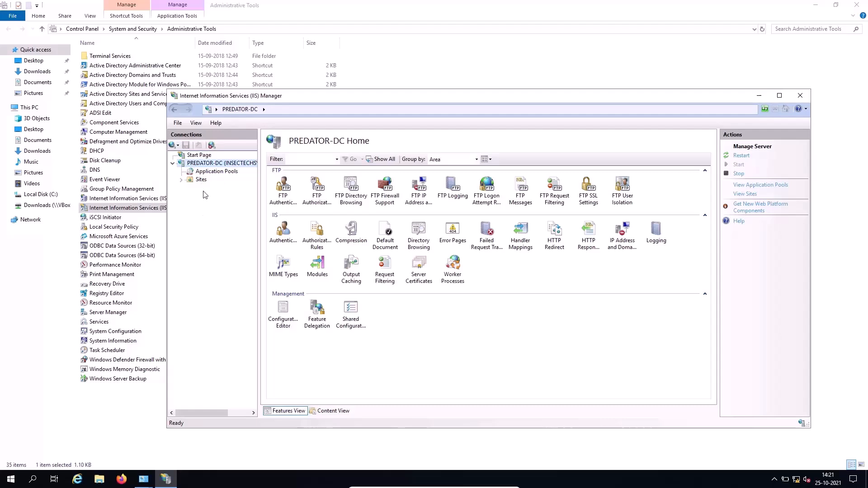
{"action": "left_click", "coordinate": [201, 180]}
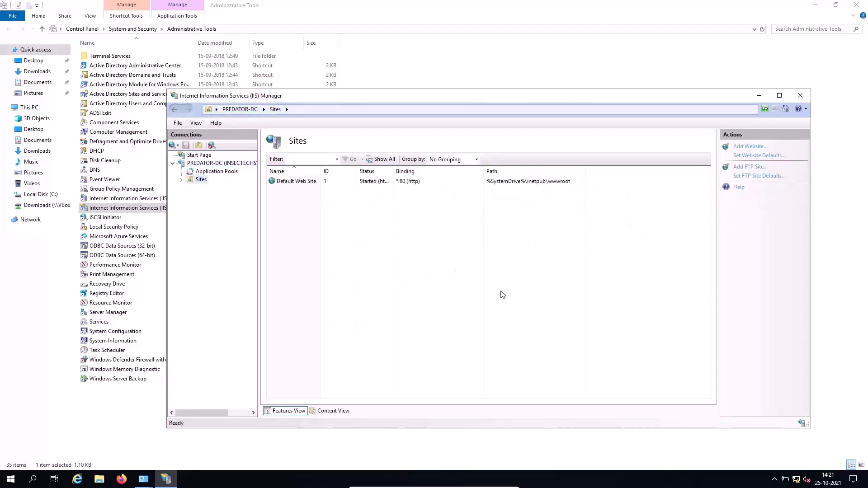
{"action": "left_click", "coordinate": [325, 183]}
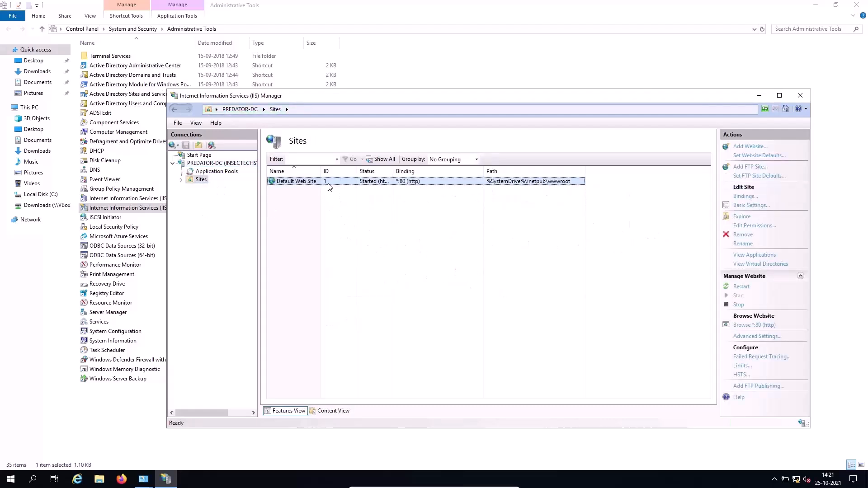
{"action": "left_click", "coordinate": [122, 480]}
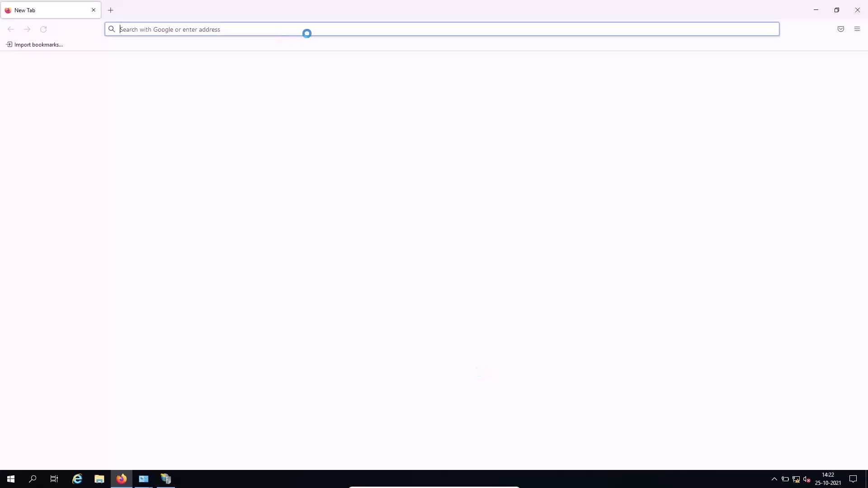
- Load the IIS welcome page at 127.0.0.1 in Firefox, then minimize the browser
{"action": "left_click", "coordinate": [329, 26]}
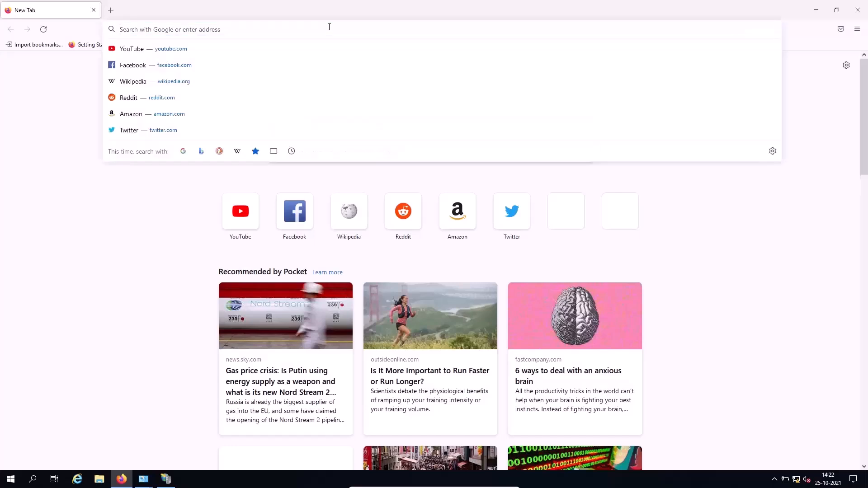
{"action": "type", "text": "127.0.0.1"}
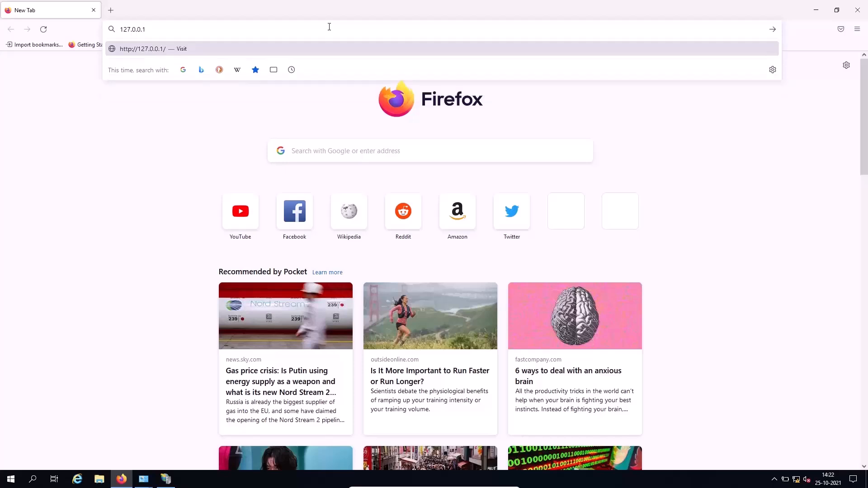
{"action": "key", "text": "Return"}
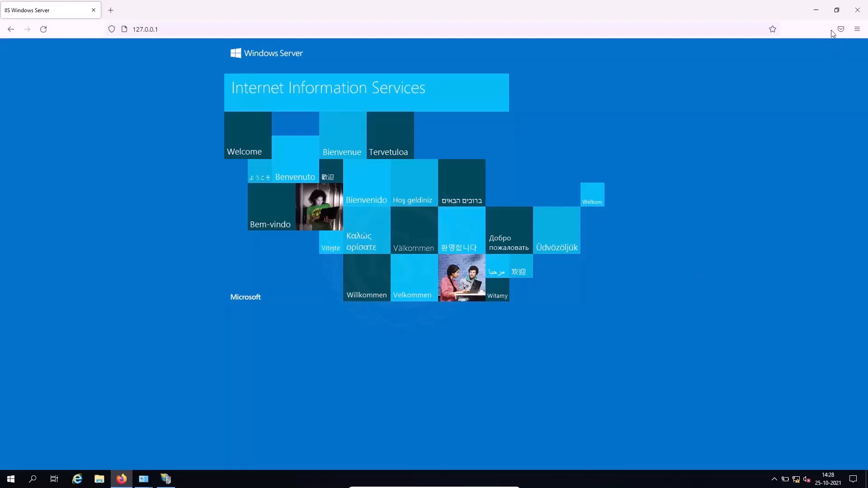
{"action": "left_click", "coordinate": [815, 10]}
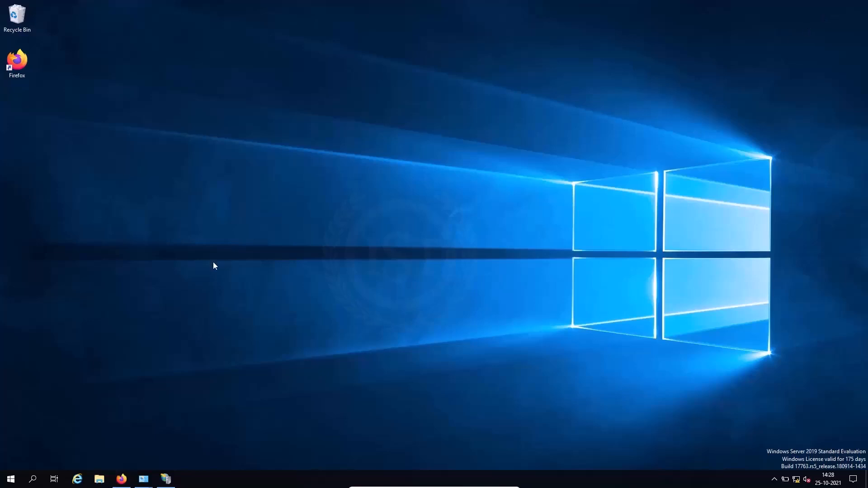
- Open a maximized File Explorer and check the sample folder's contents in Downloads
{"action": "left_click", "coordinate": [100, 479]}
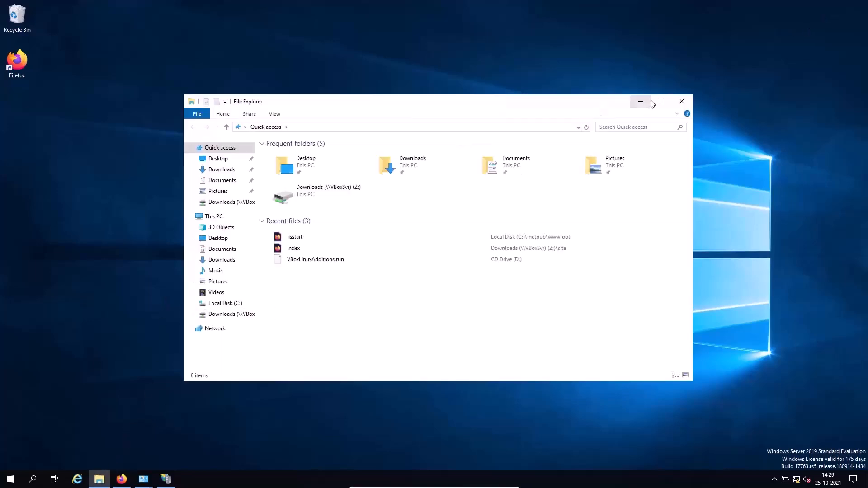
{"action": "left_click", "coordinate": [661, 101]}
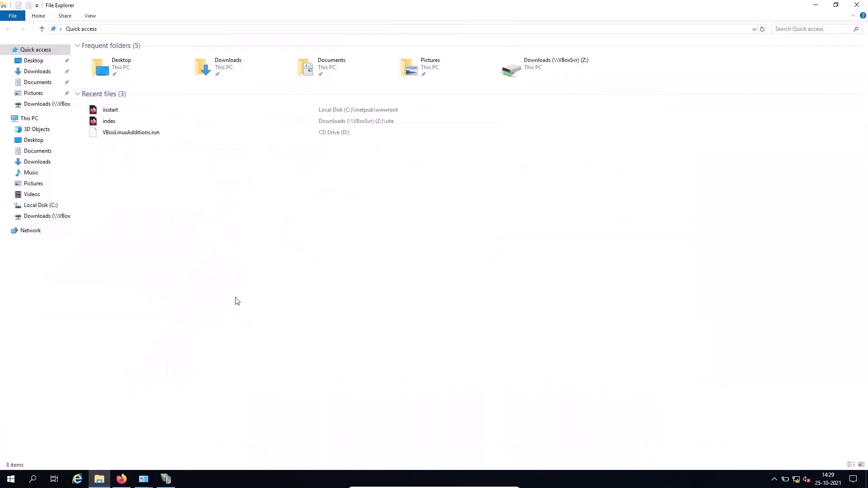
{"action": "left_click", "coordinate": [51, 74]}
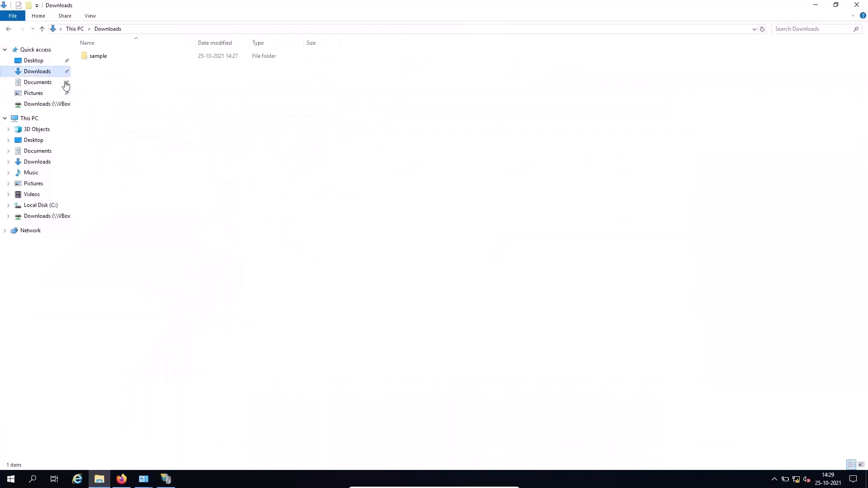
{"action": "double_click", "coordinate": [119, 58]}
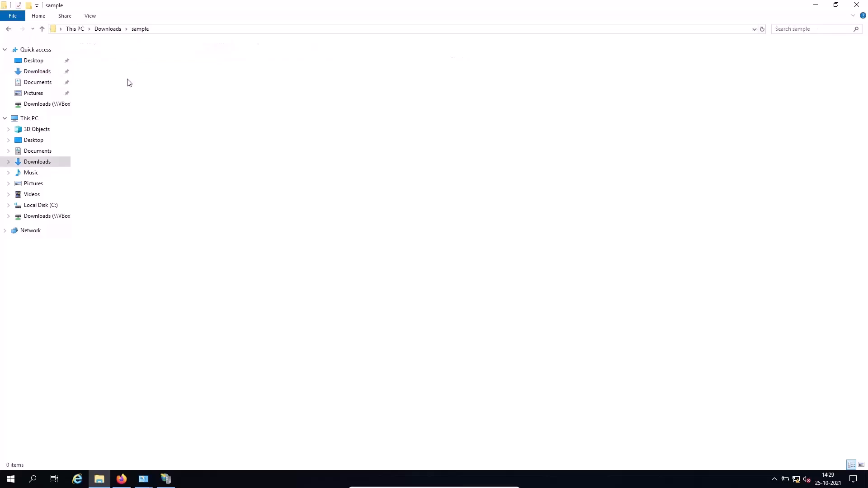
{"action": "left_click", "coordinate": [105, 29]}
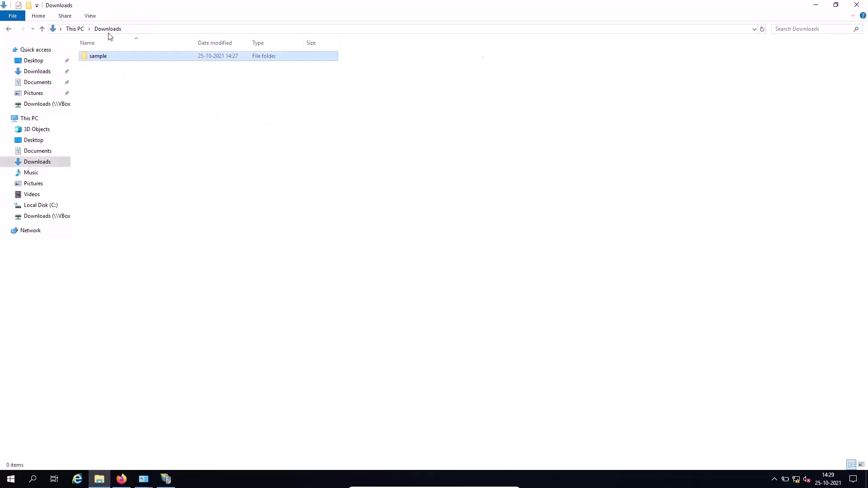
- Copy the sample folder and go to Local Disk (C:)
{"action": "right_click", "coordinate": [107, 59]}
{"action": "left_click", "coordinate": [126, 162]}
{"action": "left_click", "coordinate": [51, 205]}
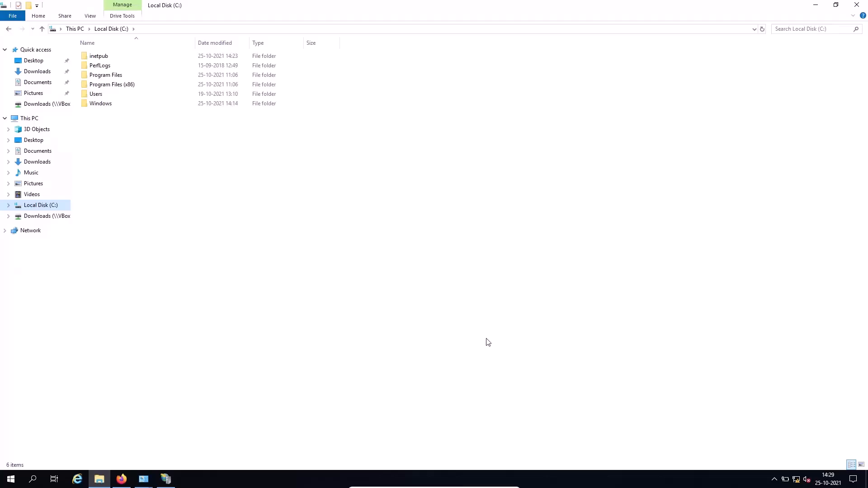
- Browse to C:\inetpub\wwwroot and select the iisstart file
{"action": "double_click", "coordinate": [108, 58]}
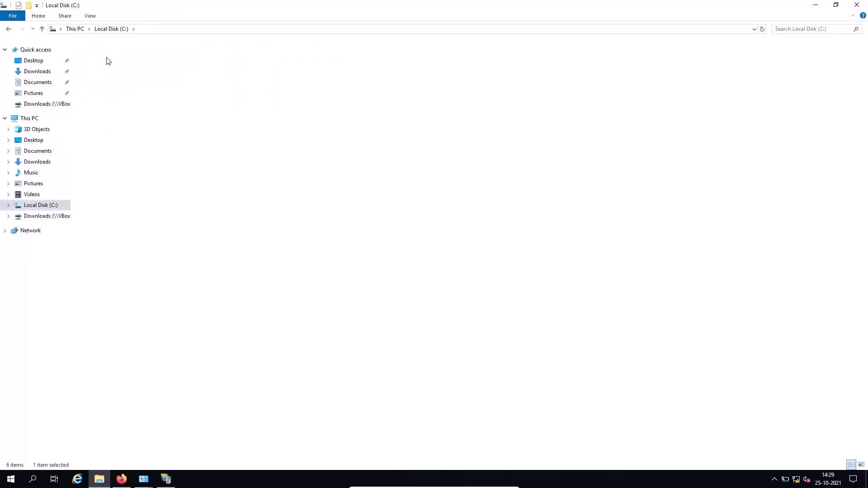
{"action": "double_click", "coordinate": [116, 124]}
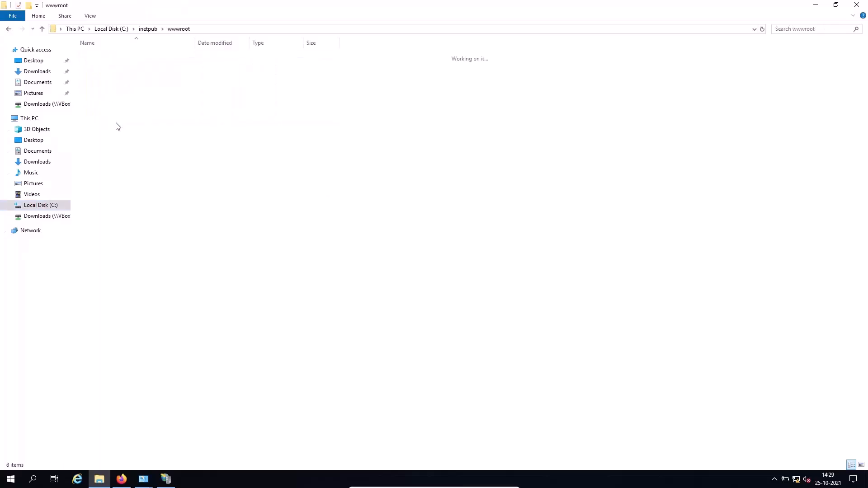
{"action": "left_click", "coordinate": [148, 29]}
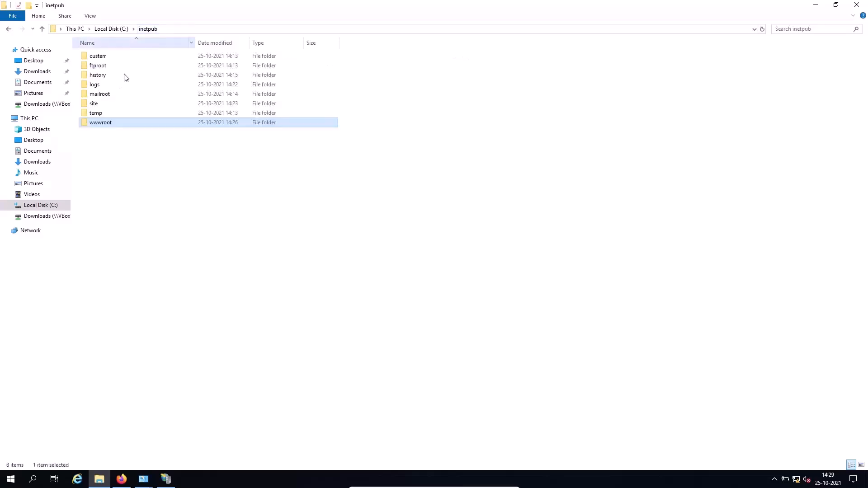
{"action": "double_click", "coordinate": [108, 123]}
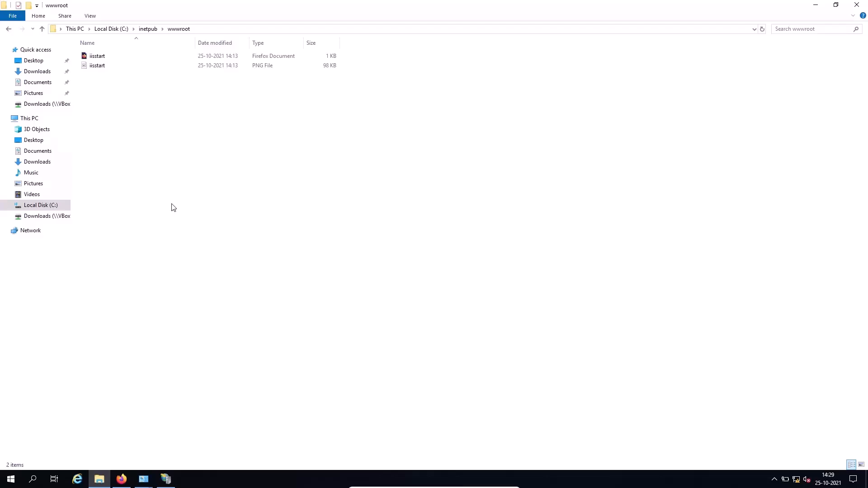
{"action": "left_click", "coordinate": [111, 57]}
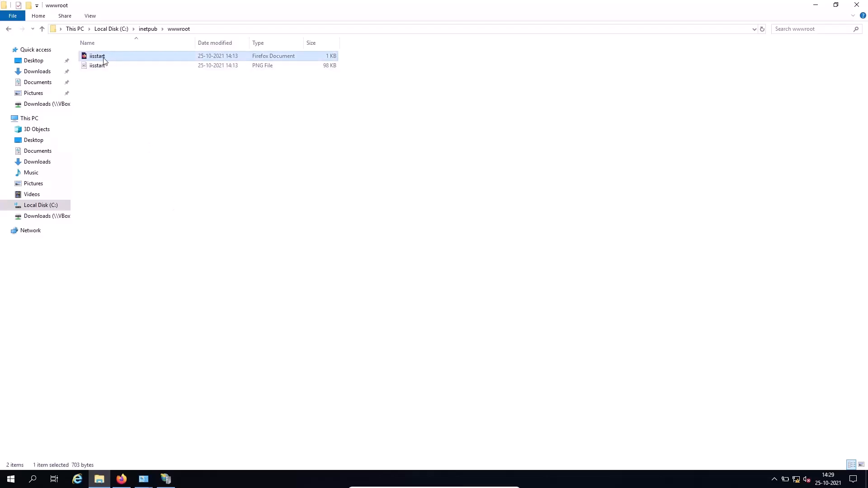
- Glance at the IIS welcome page in Firefox, then return to the wwwroot window
{"action": "left_click", "coordinate": [122, 480]}
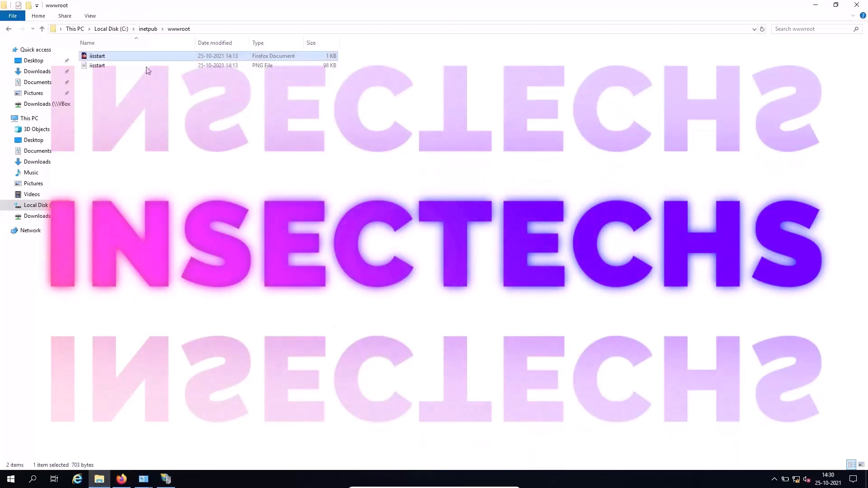
{"action": "left_click", "coordinate": [123, 479]}
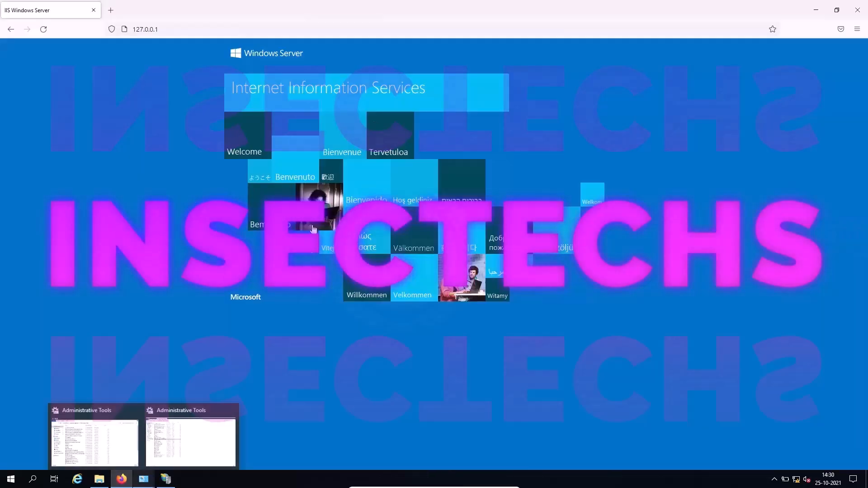
{"action": "left_click", "coordinate": [125, 481]}
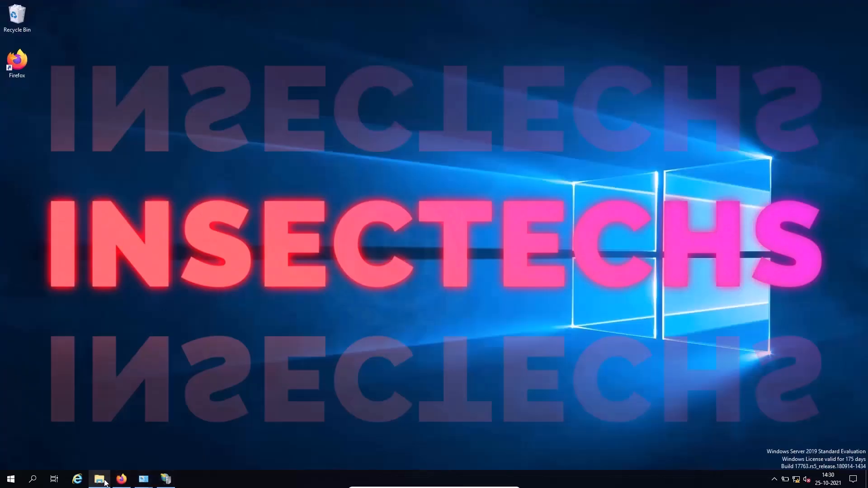
{"action": "left_click", "coordinate": [105, 482]}
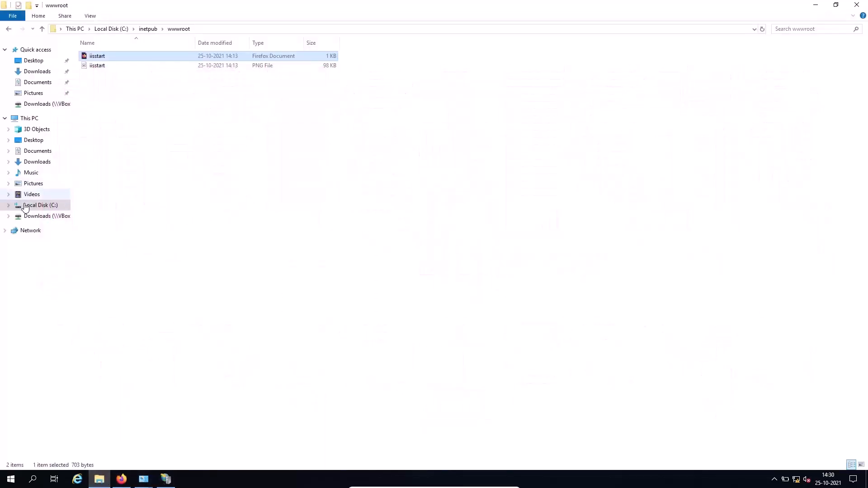
- Copy the sample folder from Downloads again
{"action": "left_click", "coordinate": [38, 82]}
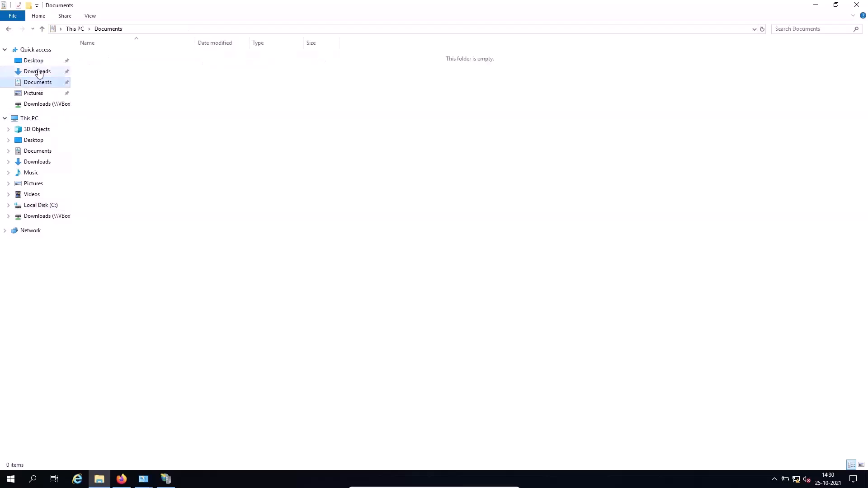
{"action": "left_click", "coordinate": [38, 71]}
{"action": "right_click", "coordinate": [92, 59]}
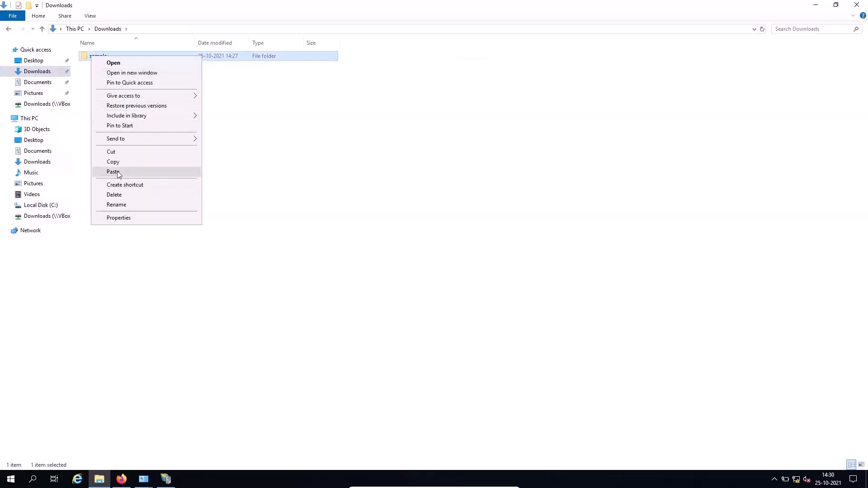
{"action": "left_click", "coordinate": [119, 163]}
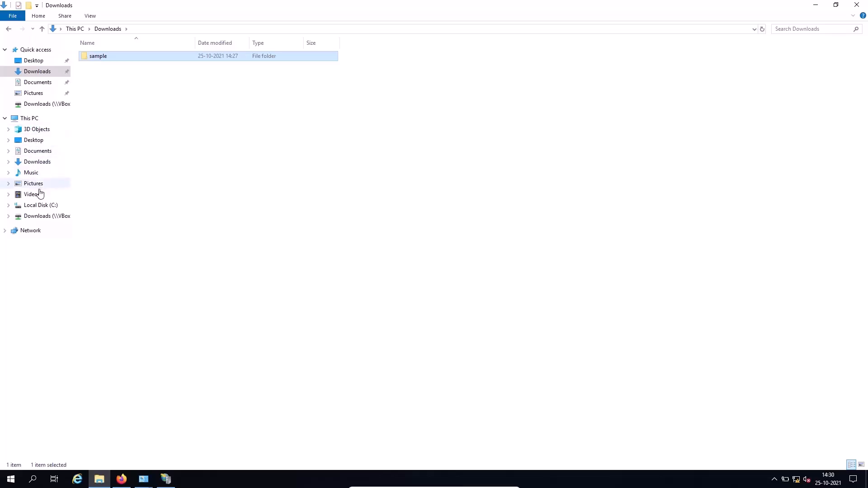
- Paste the sample folder into C:\inetpub\wwwroot
{"action": "left_click", "coordinate": [42, 206]}
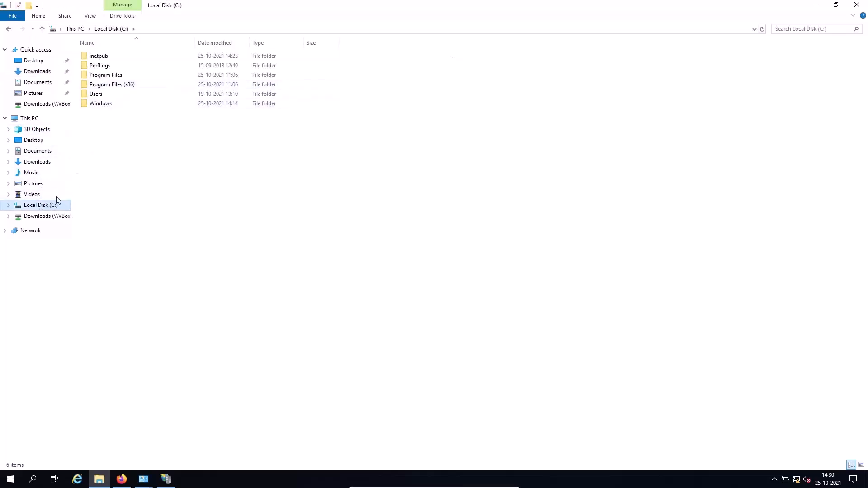
{"action": "double_click", "coordinate": [116, 56]}
{"action": "left_click", "coordinate": [116, 57]}
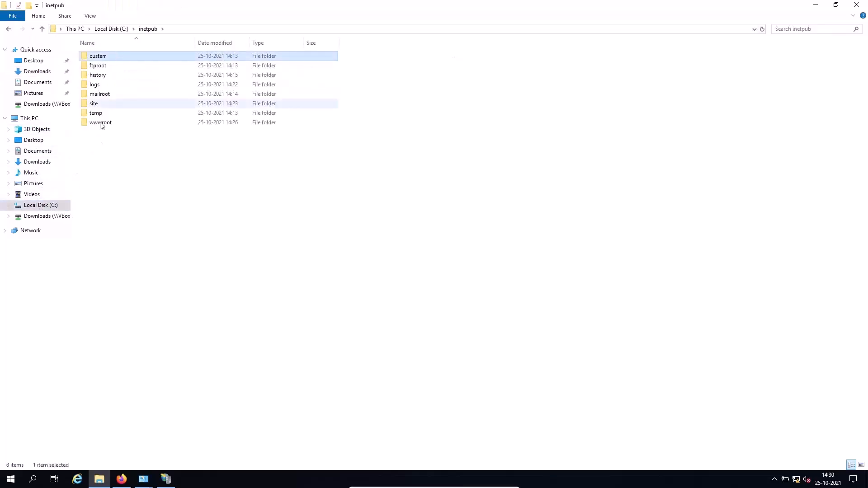
{"action": "double_click", "coordinate": [100, 123]}
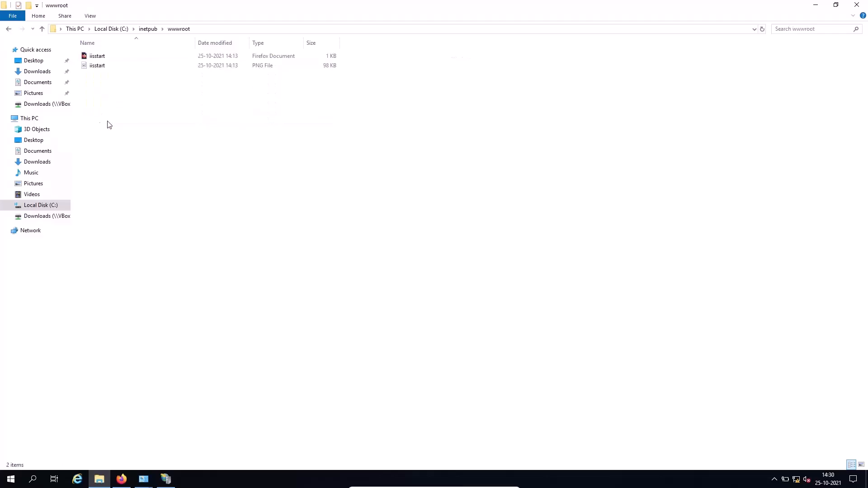
{"action": "right_click", "coordinate": [162, 107]}
{"action": "left_click", "coordinate": [188, 172]}
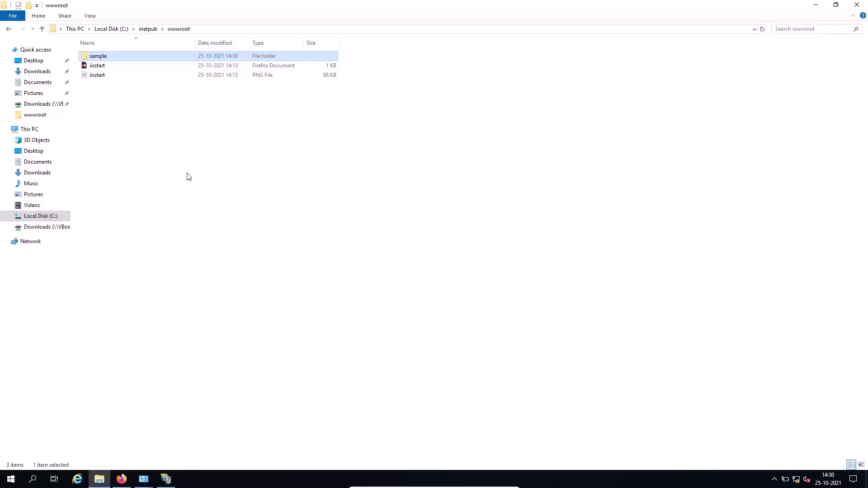
- Load 127.0.0.1/sample in Firefox and scroll through the InSEC-Techs homepage
{"action": "left_click", "coordinate": [121, 478]}
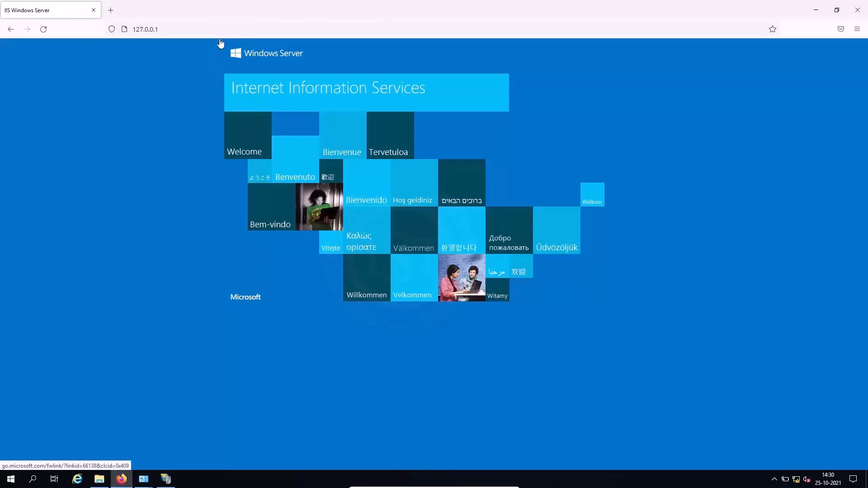
{"action": "left_click", "coordinate": [225, 30]}
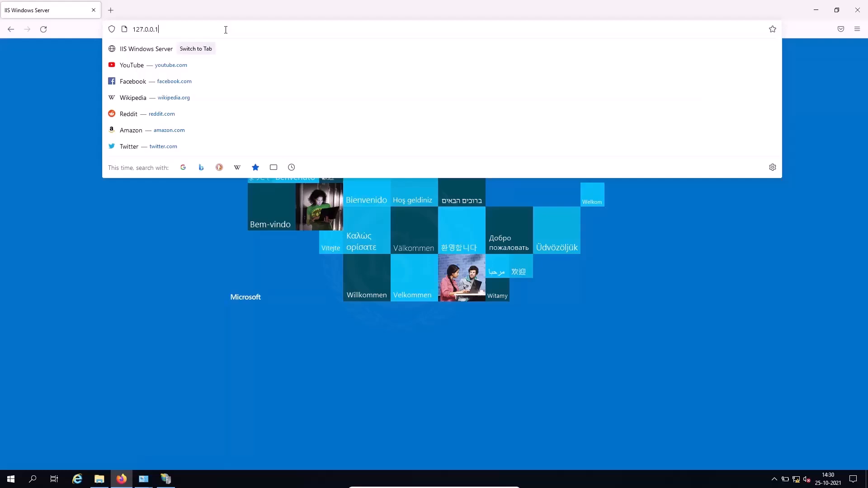
{"action": "type", "text": "/sa"}
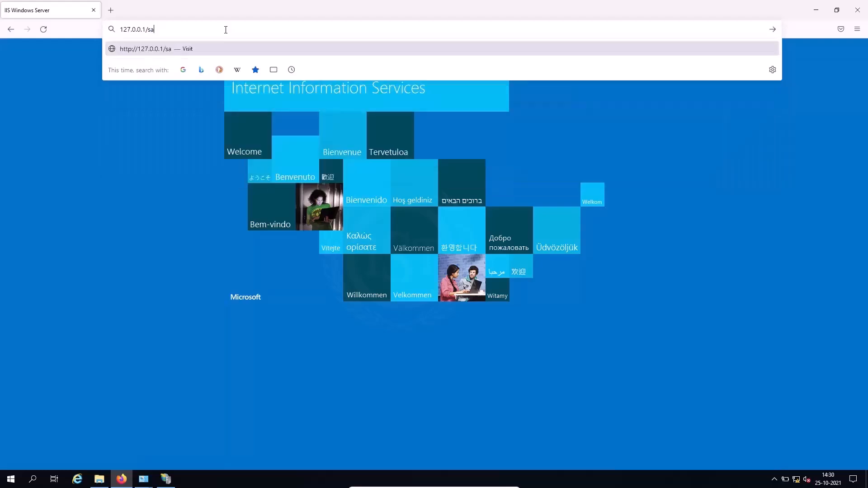
{"action": "type", "text": "mple"}
{"action": "key", "text": "Return"}
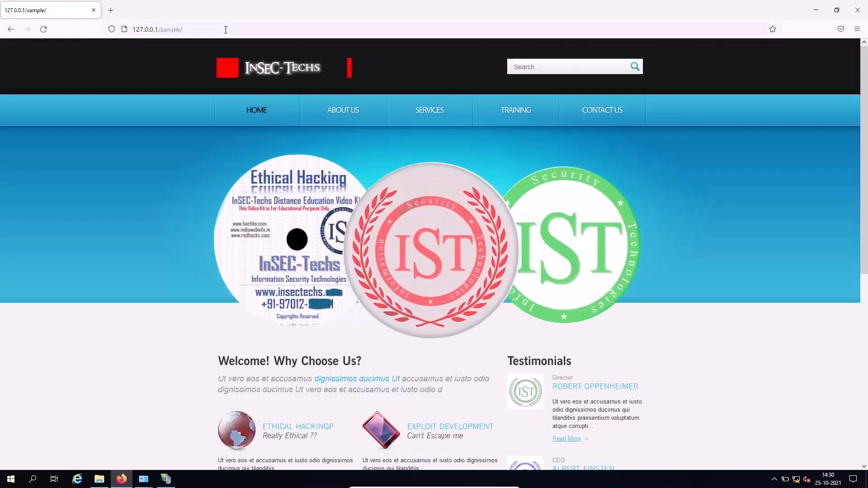
{"action": "scroll", "coordinate": [310, 275], "scroll_direction": "down", "scroll_amount": 8}
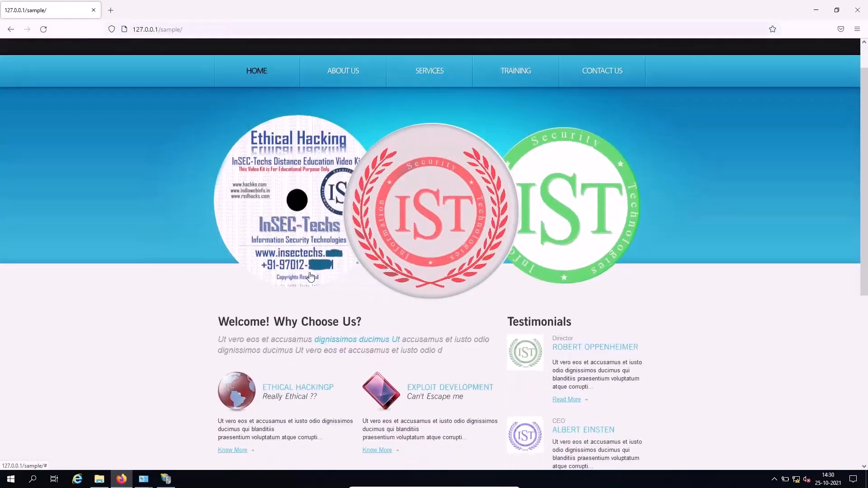
{"action": "scroll", "coordinate": [310, 274], "scroll_direction": "up", "scroll_amount": 7}
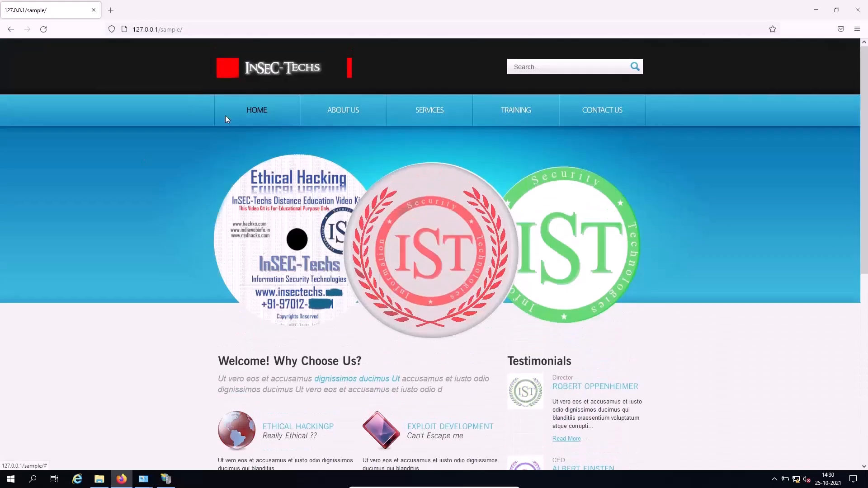
{"action": "left_click", "coordinate": [204, 30]}
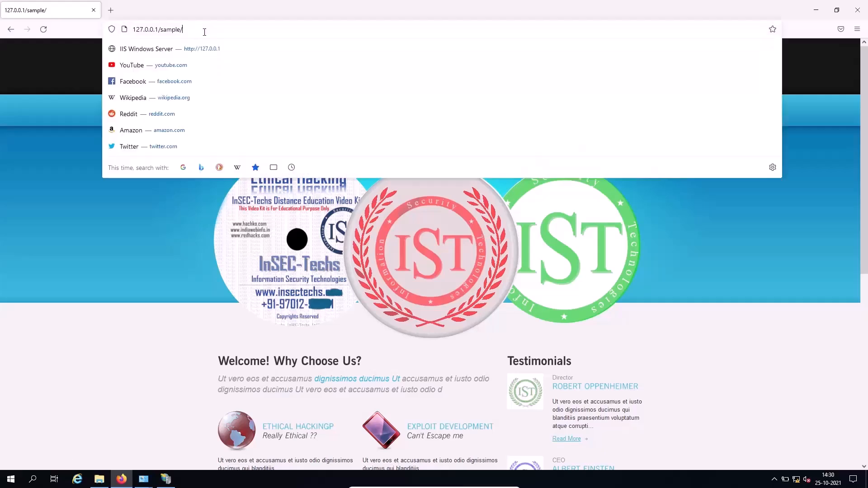